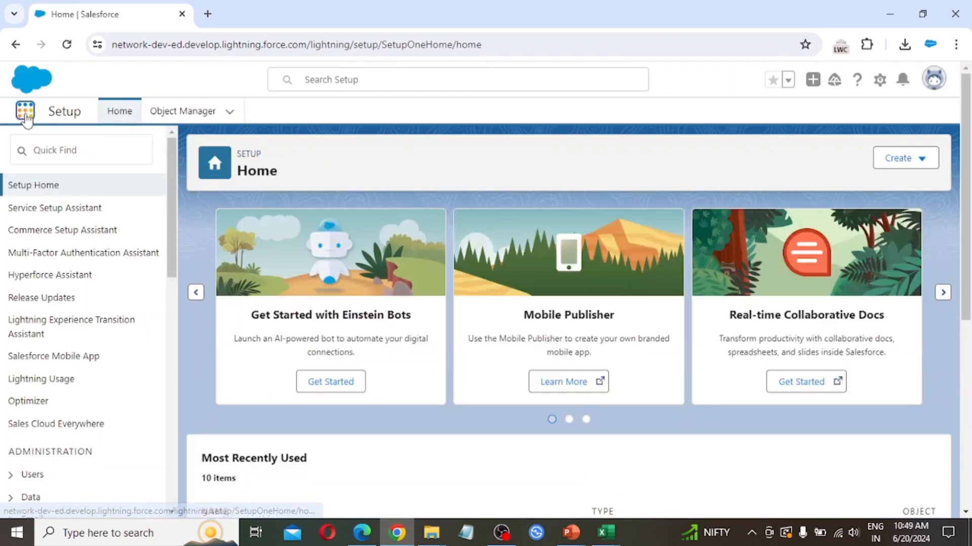
# Open the Sales app and go to its Reports page
pyautogui.click(26, 112)
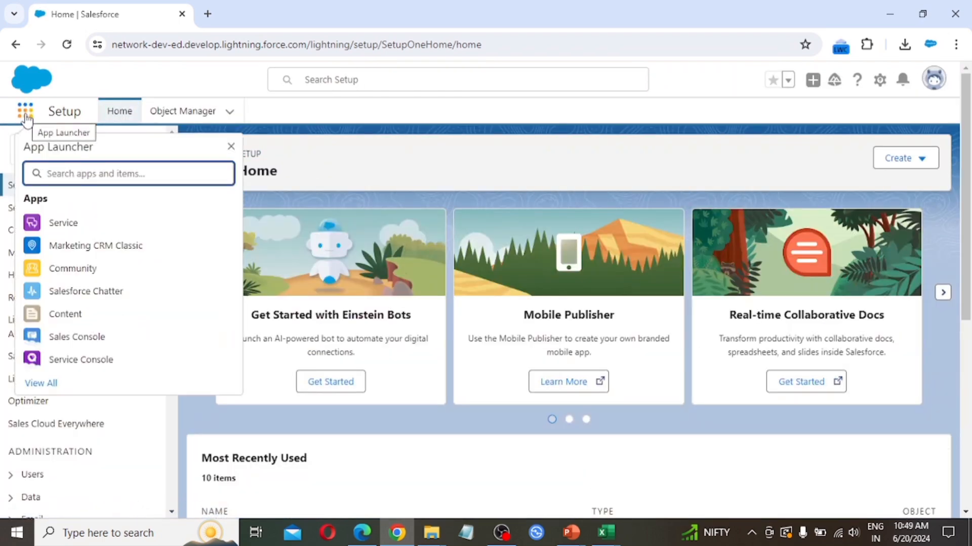
pyautogui.write('sale')
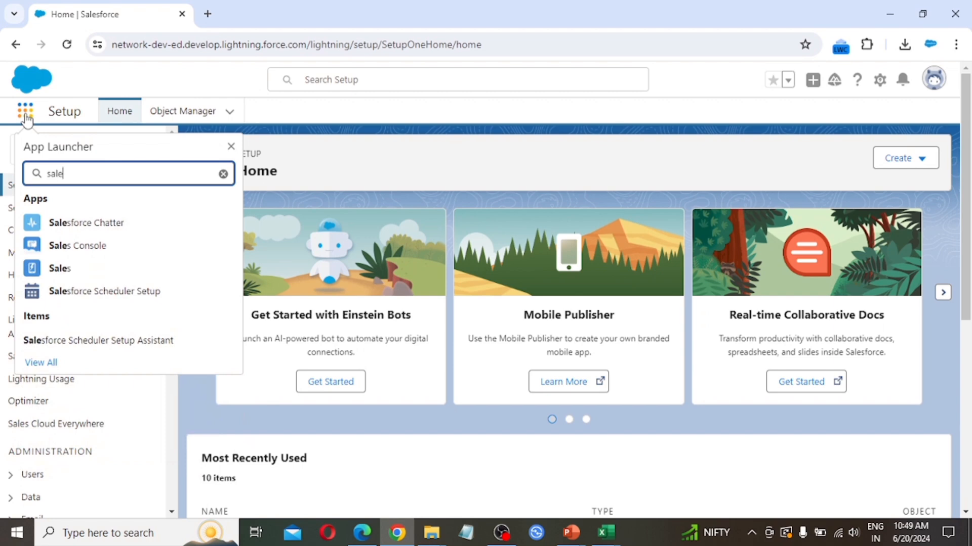
pyautogui.write('s')
pyautogui.click(71, 274)
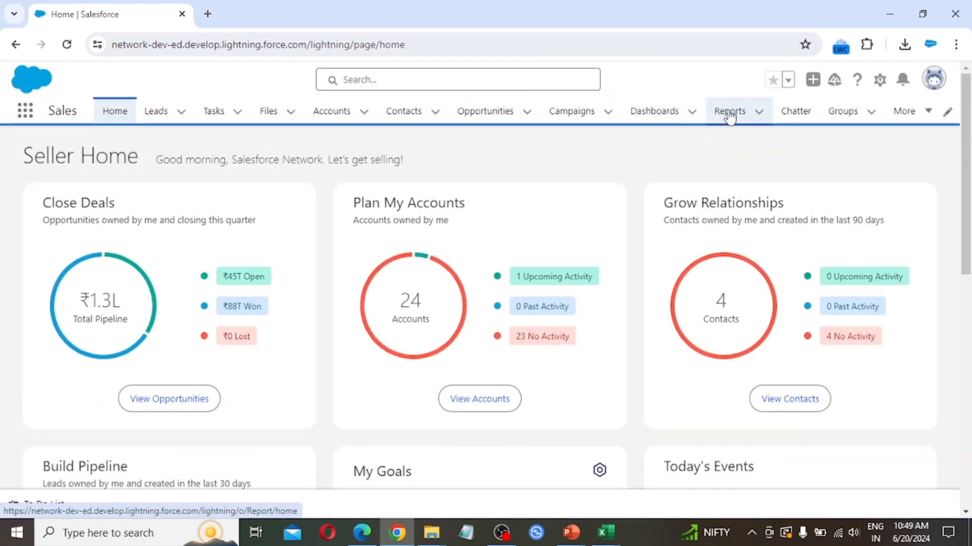
pyautogui.click(730, 112)
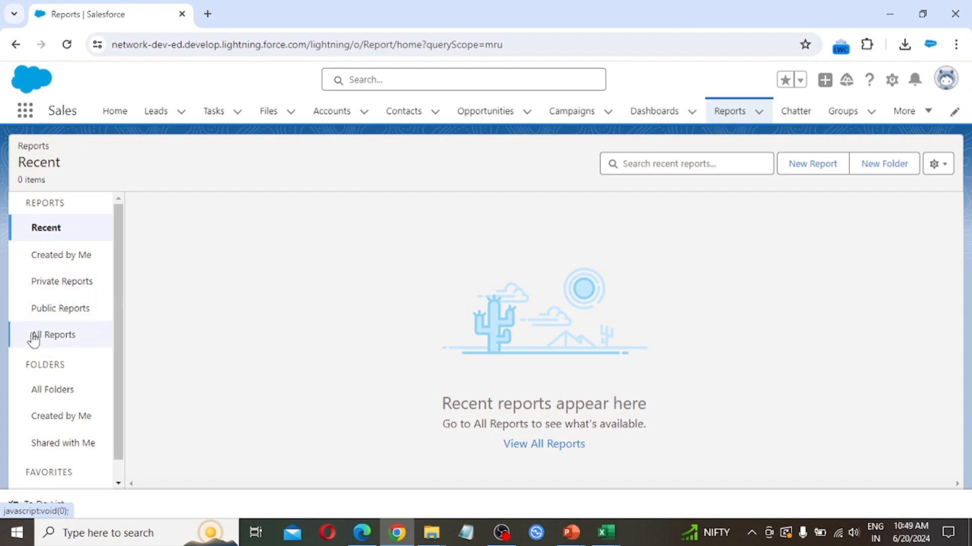
pyautogui.scroll(-1, 65, 360)
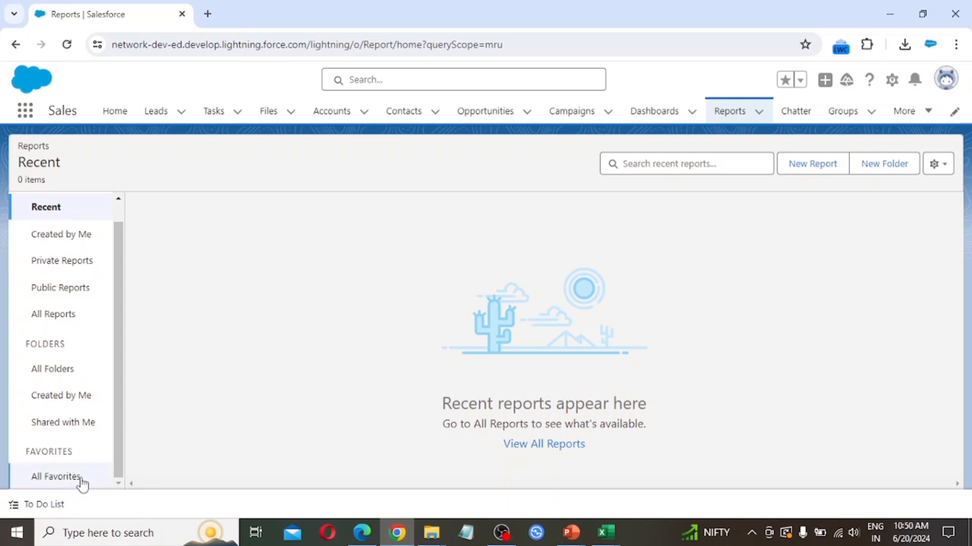
# Start a new report based on the standard Opportunities report type
pyautogui.click(806, 170)
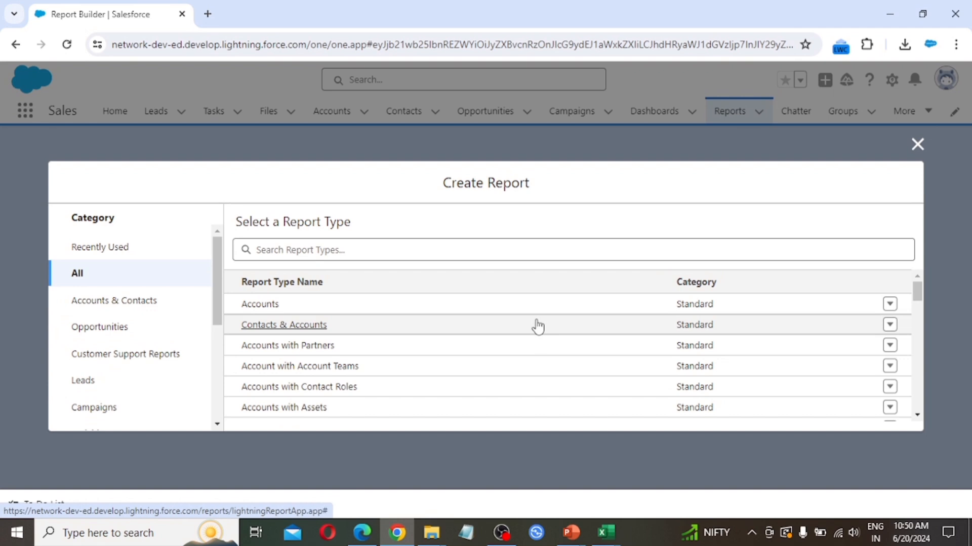
pyautogui.click(109, 331)
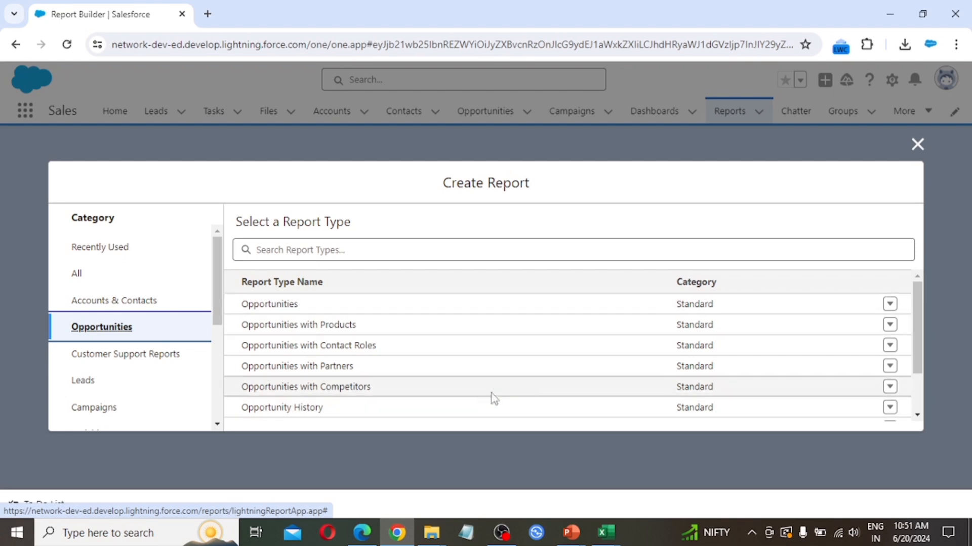
pyautogui.scroll(-1, 490, 397)
pyautogui.scroll(1, 470, 395)
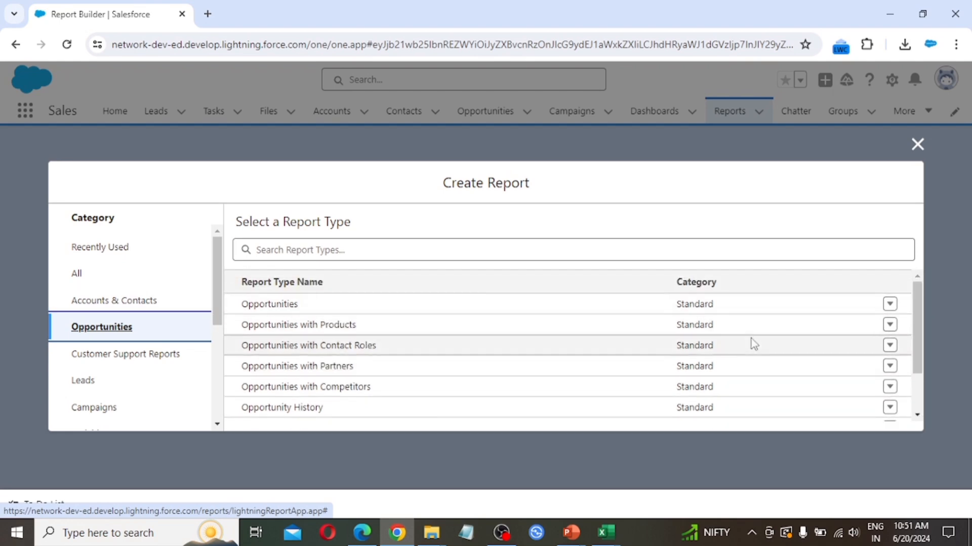
pyautogui.click(270, 305)
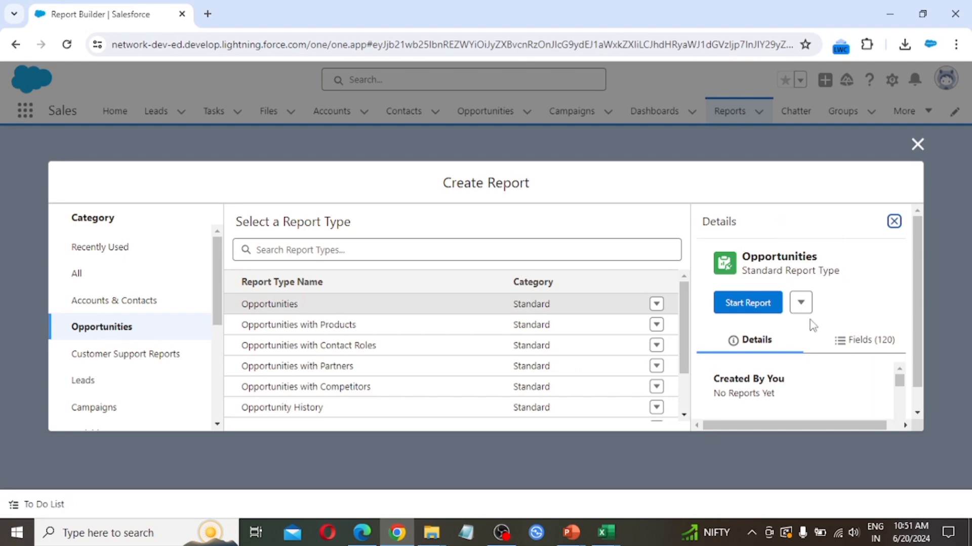
pyautogui.scroll(-1, 797, 325)
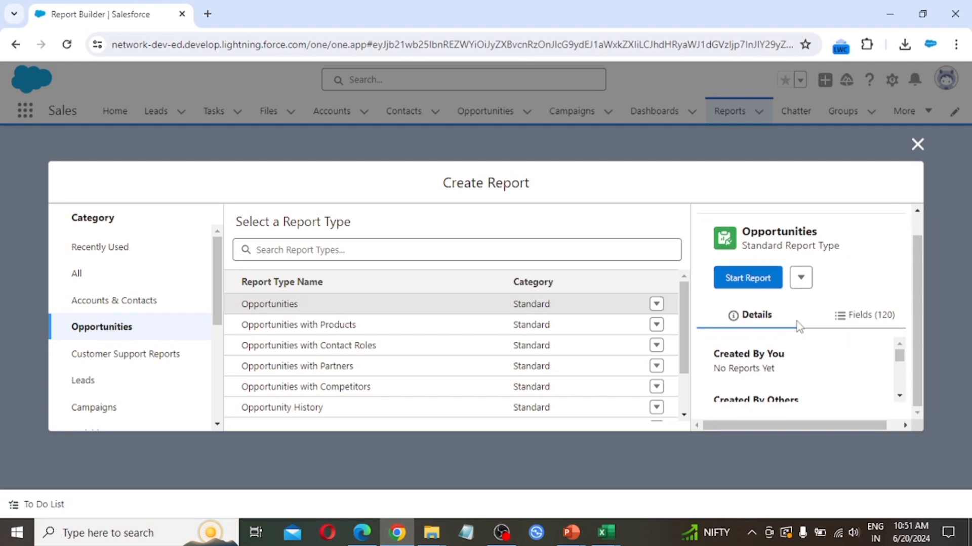
pyautogui.scroll(1, 796, 320)
pyautogui.click(746, 299)
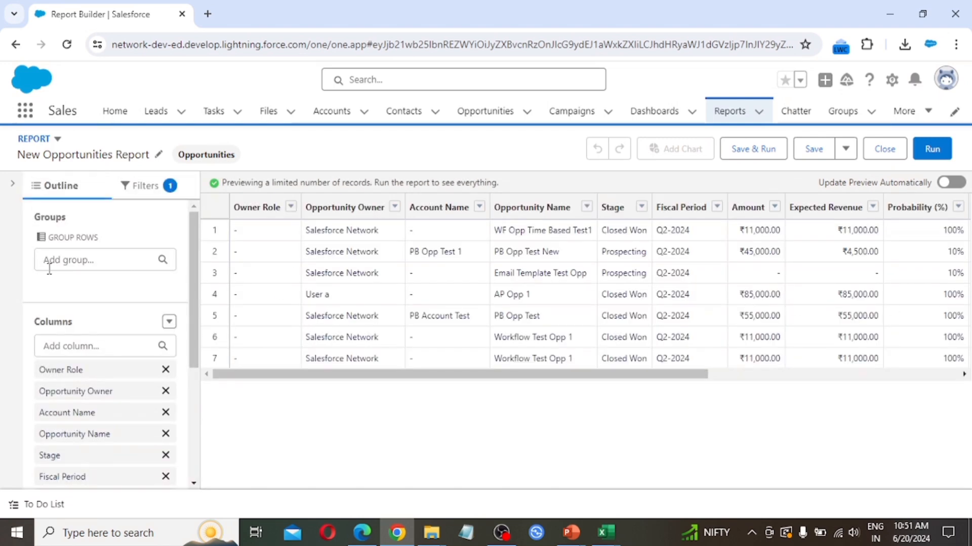
# Show the full list of available report fields, look through it, and hide it again
pyautogui.click(13, 188)
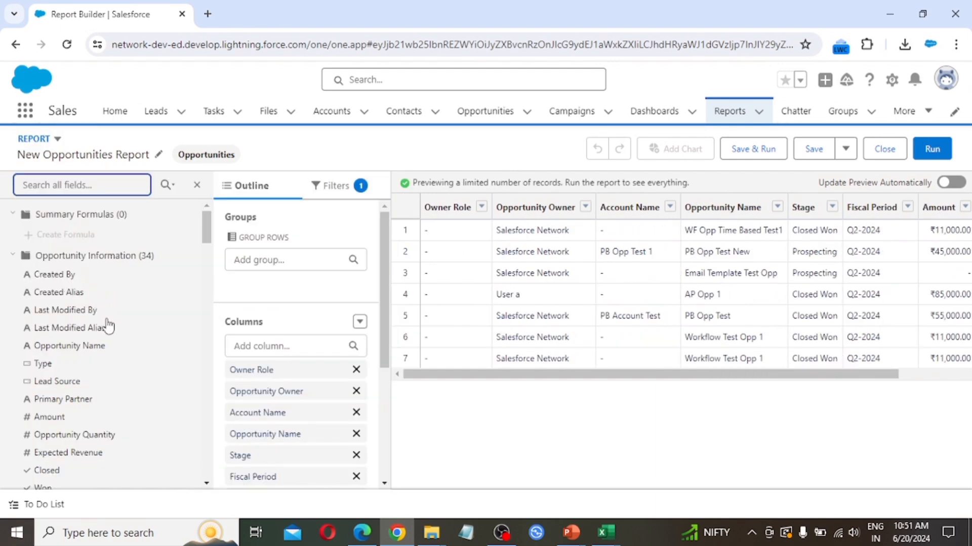
pyautogui.scroll(-1, 108, 326)
pyautogui.scroll(-10, 108, 326)
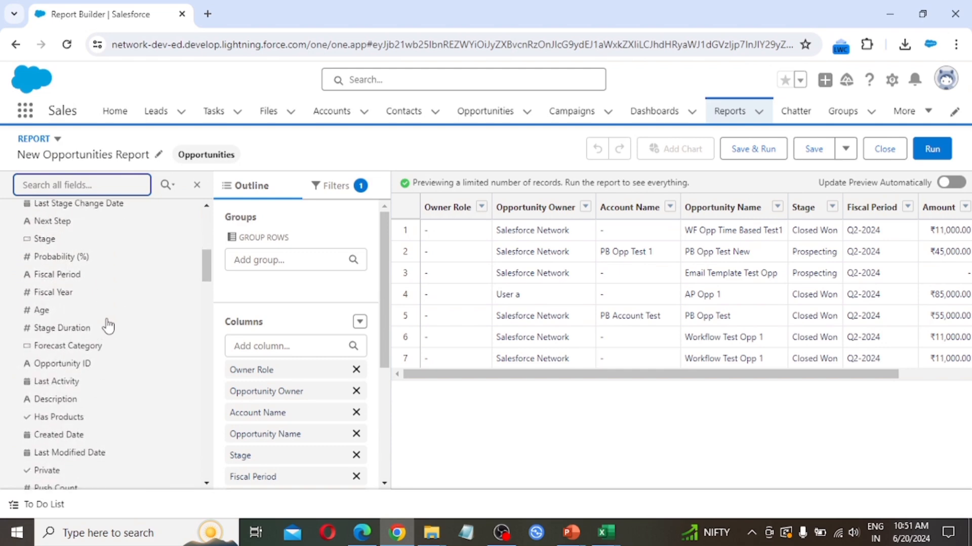
pyautogui.scroll(-15, 107, 327)
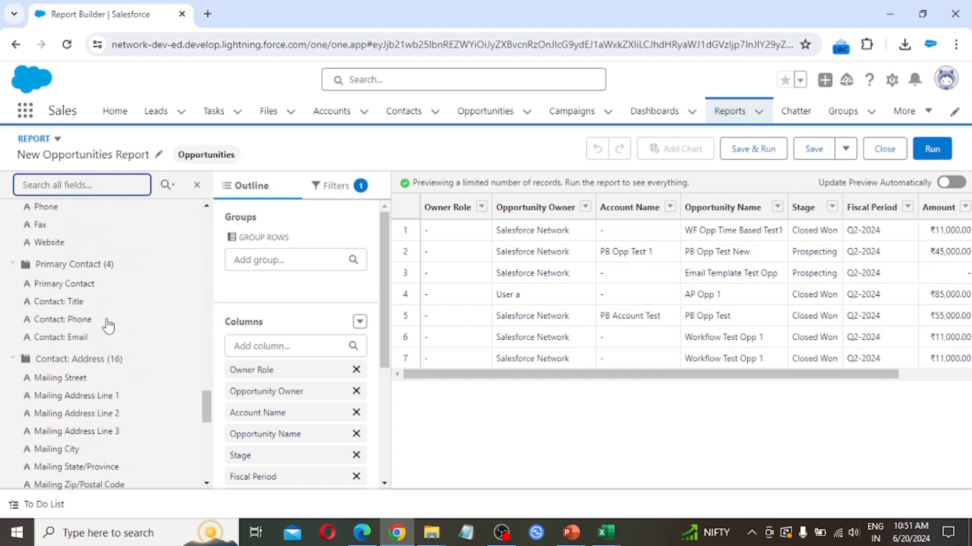
pyautogui.scroll(20, 107, 327)
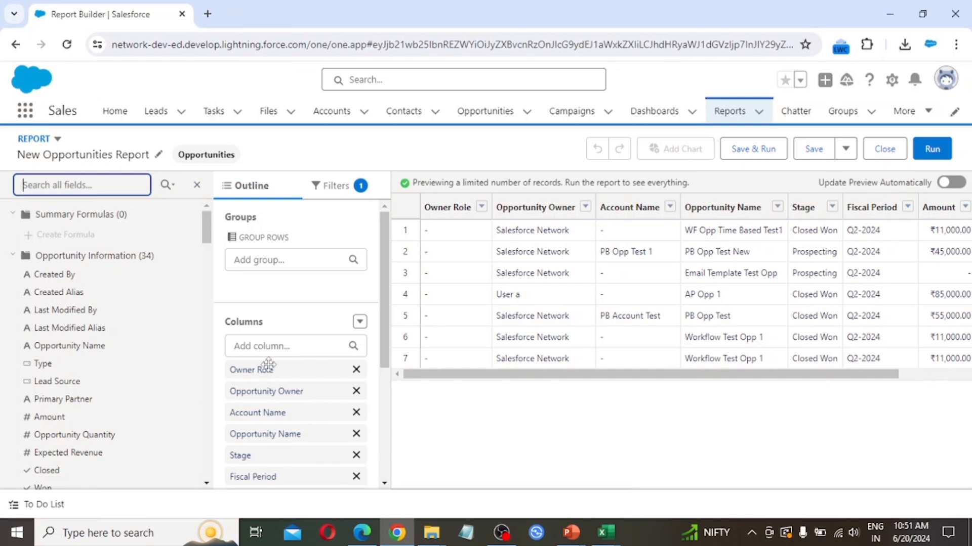
pyautogui.click(197, 186)
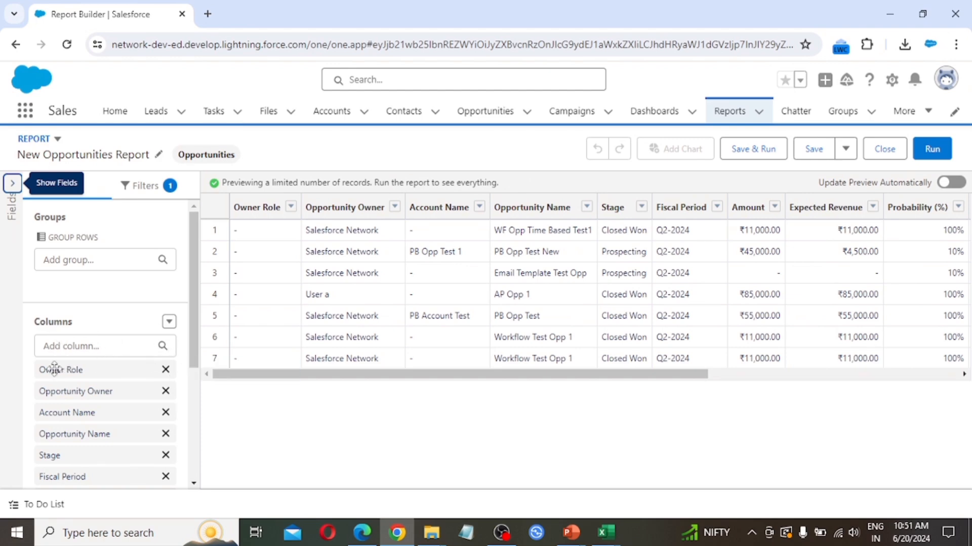
# Remove the Owner Role, Fiscal Period, Expected Revenue, Age, Close Date and Next Step columns from the report
pyautogui.click(166, 370)
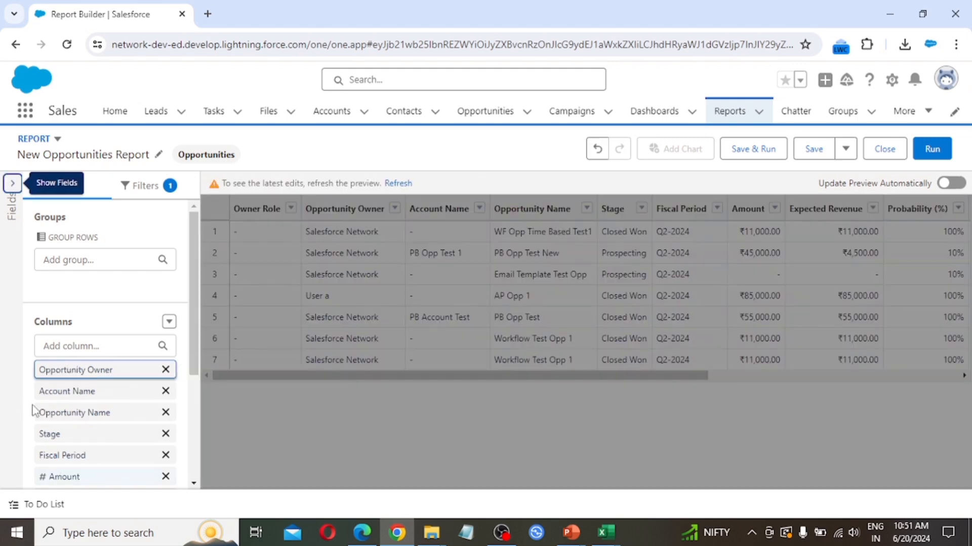
pyautogui.click(65, 375)
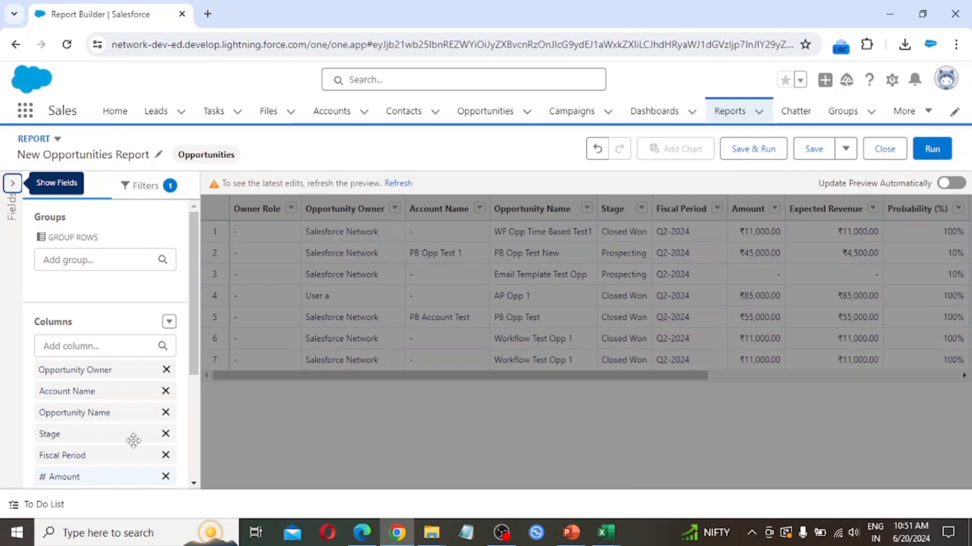
pyautogui.scroll(-1, 101, 439)
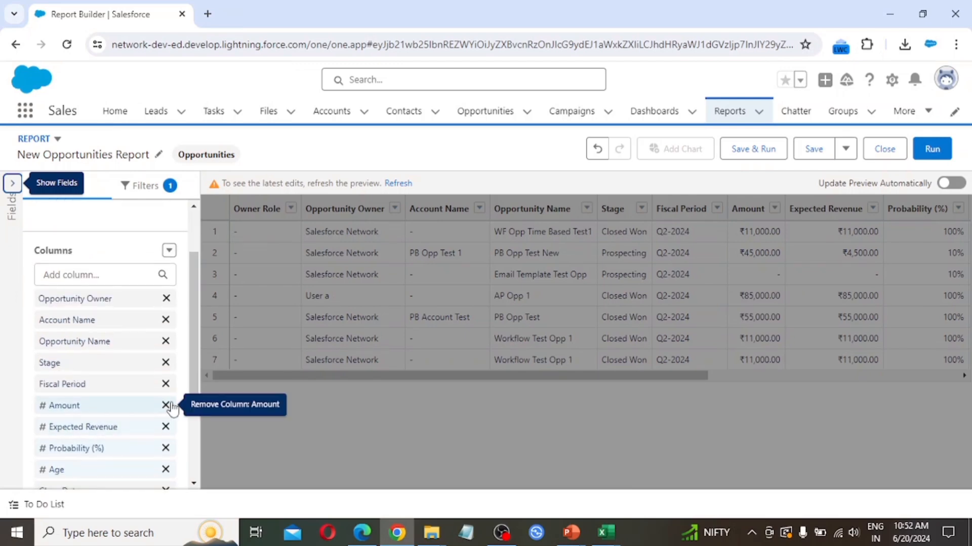
pyautogui.click(165, 384)
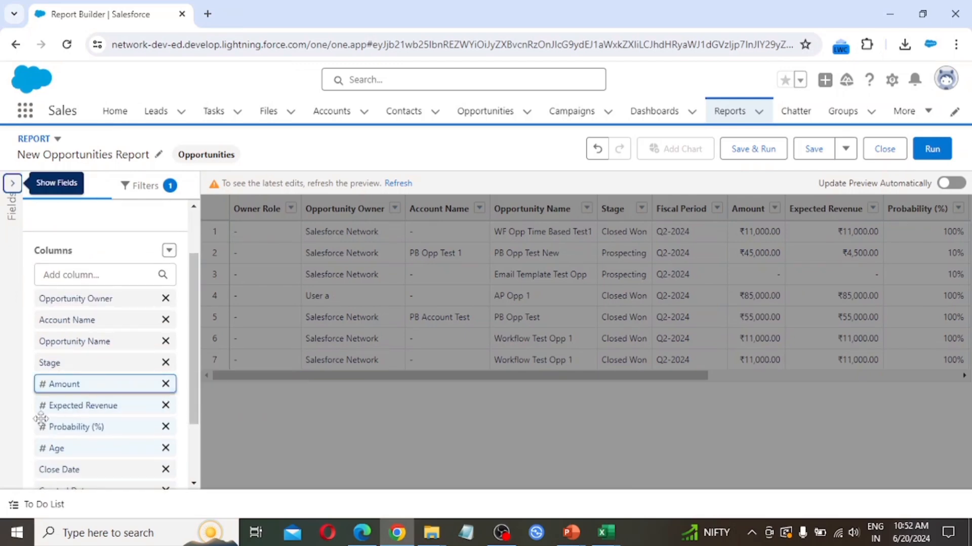
pyautogui.click(165, 404)
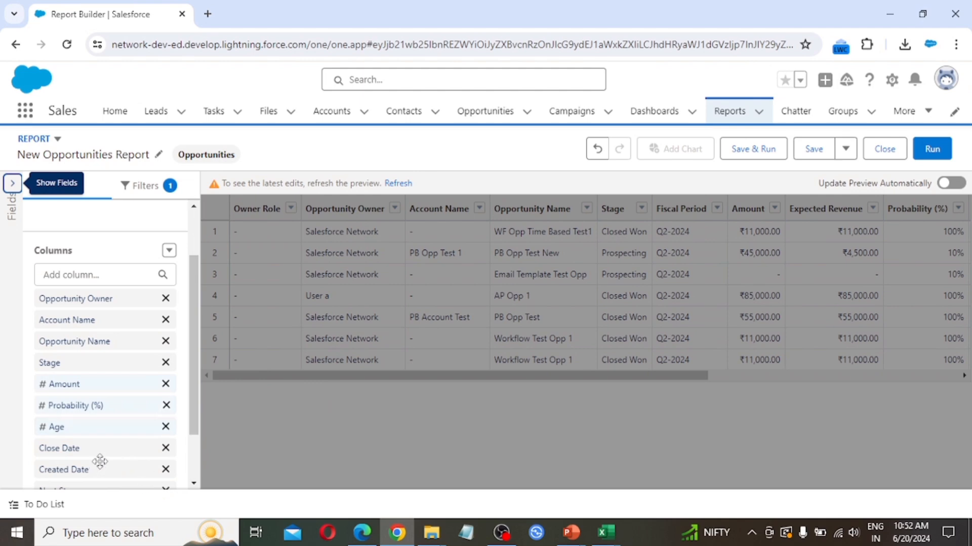
pyautogui.scroll(-1, 101, 445)
pyautogui.click(166, 357)
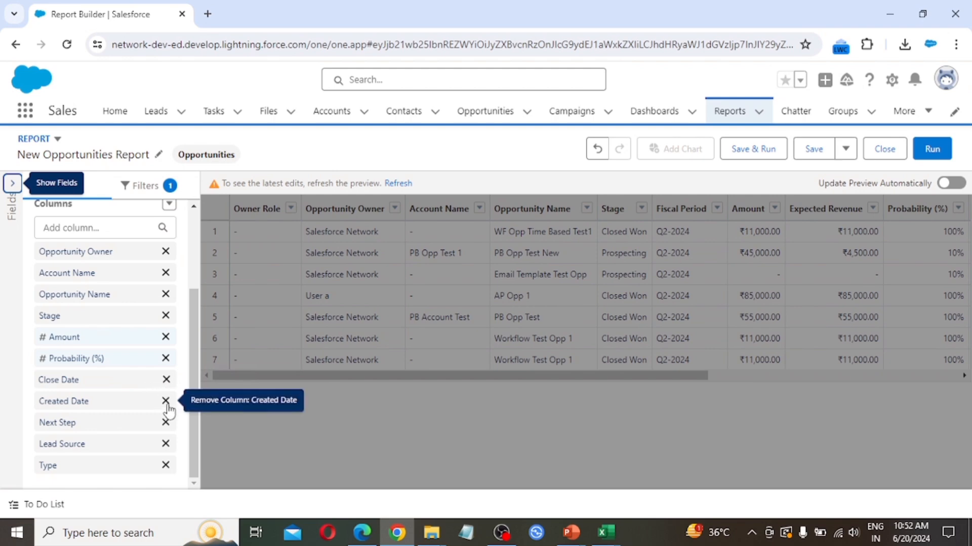
pyautogui.click(165, 380)
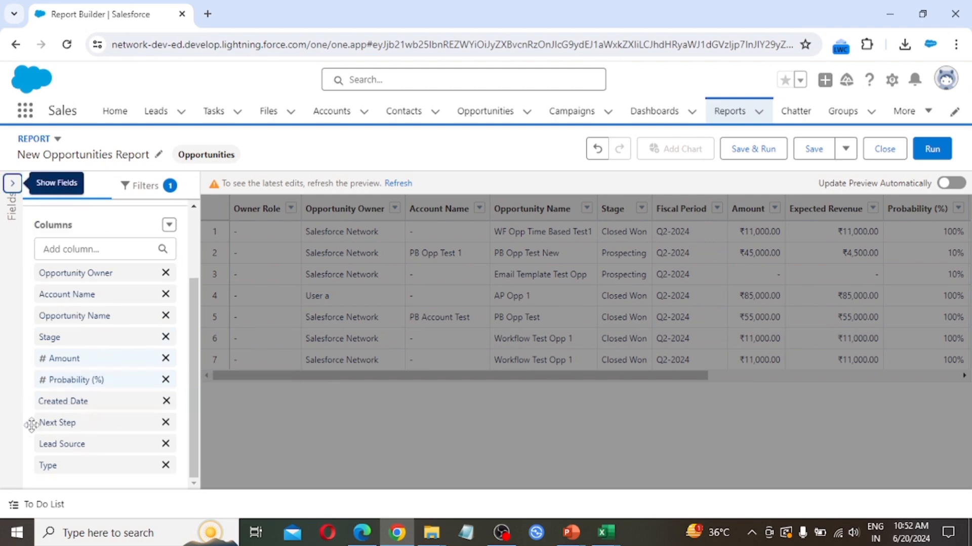
pyautogui.click(166, 423)
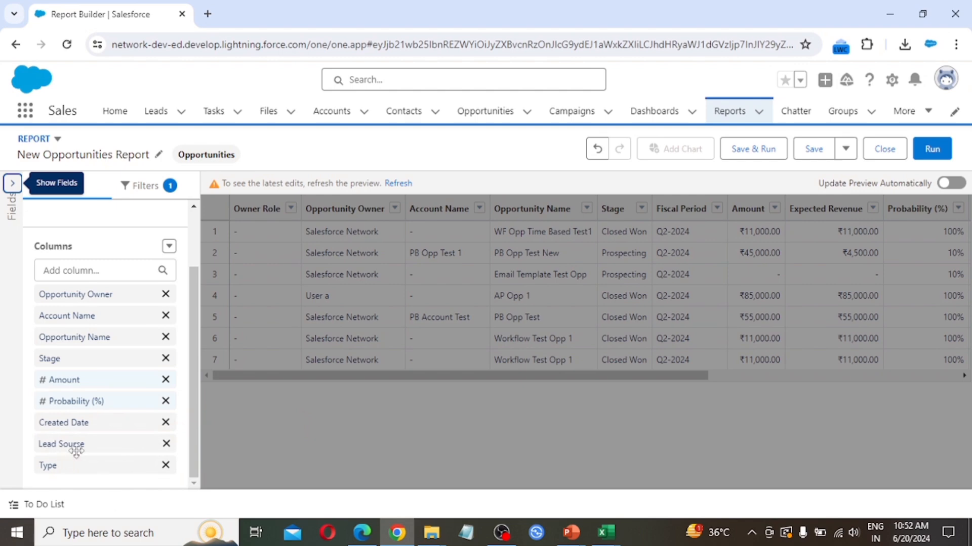
# Turn on automatic preview updates and group the report rows by Lead Source
pyautogui.scroll(2, 123, 418)
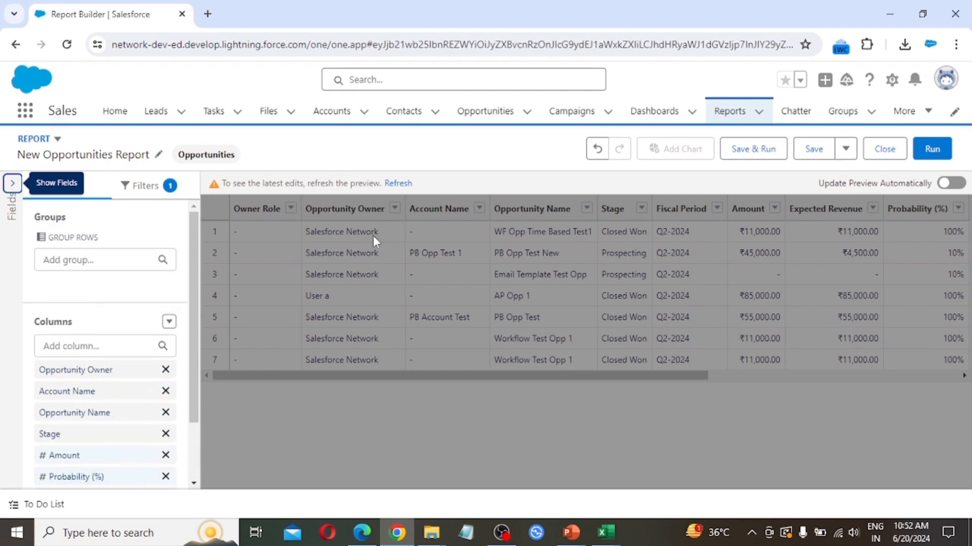
pyautogui.click(946, 183)
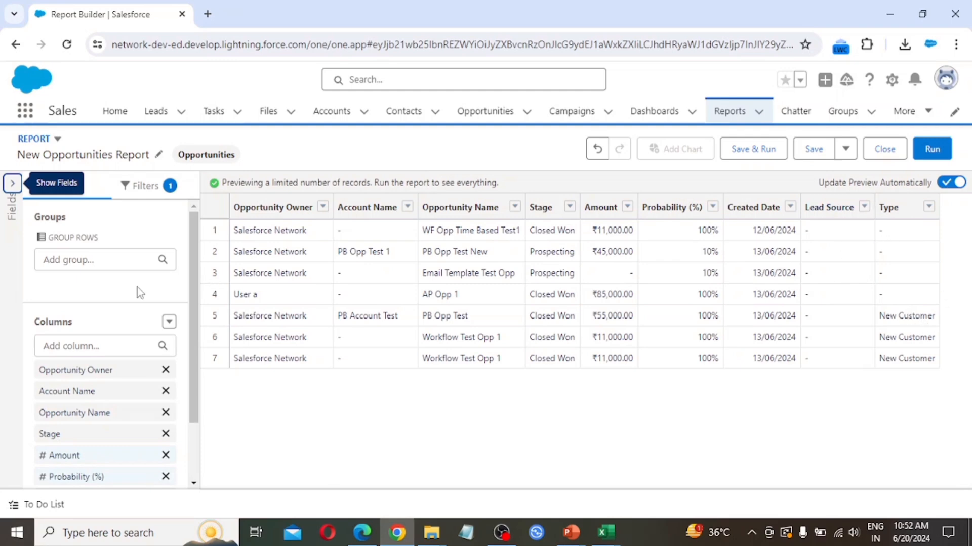
pyautogui.click(93, 260)
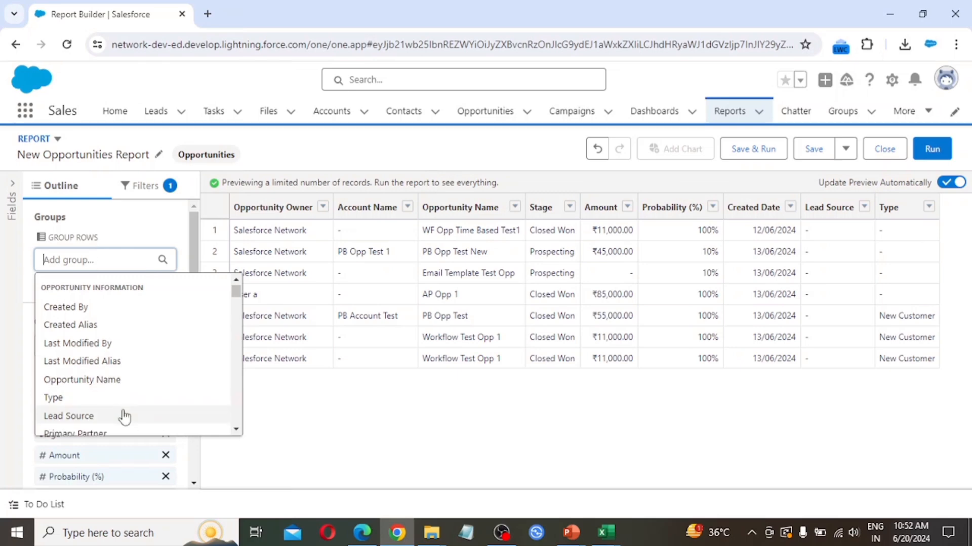
pyautogui.scroll(-2, 121, 405)
pyautogui.click(71, 349)
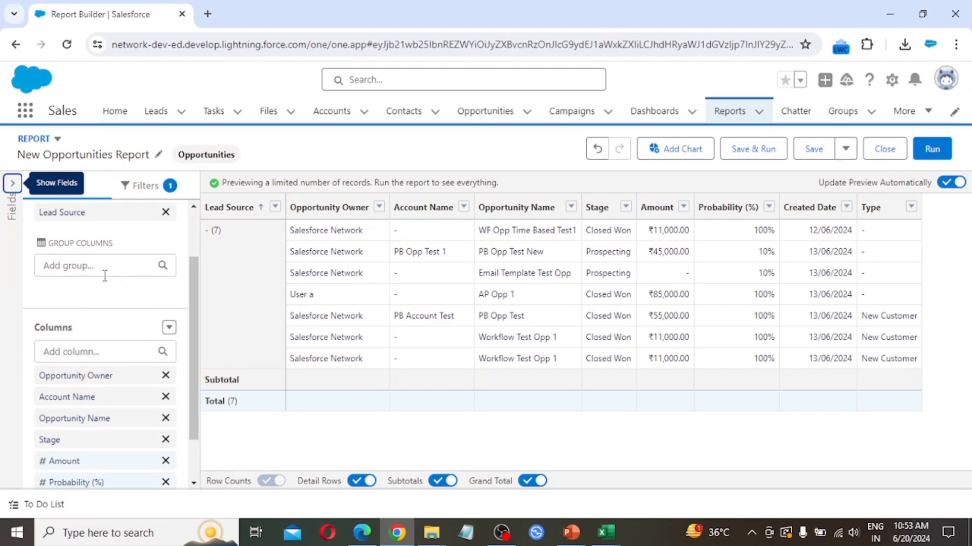
# Examine the role and person options of the report's Show Me filter and close it without changing it
pyautogui.click(153, 189)
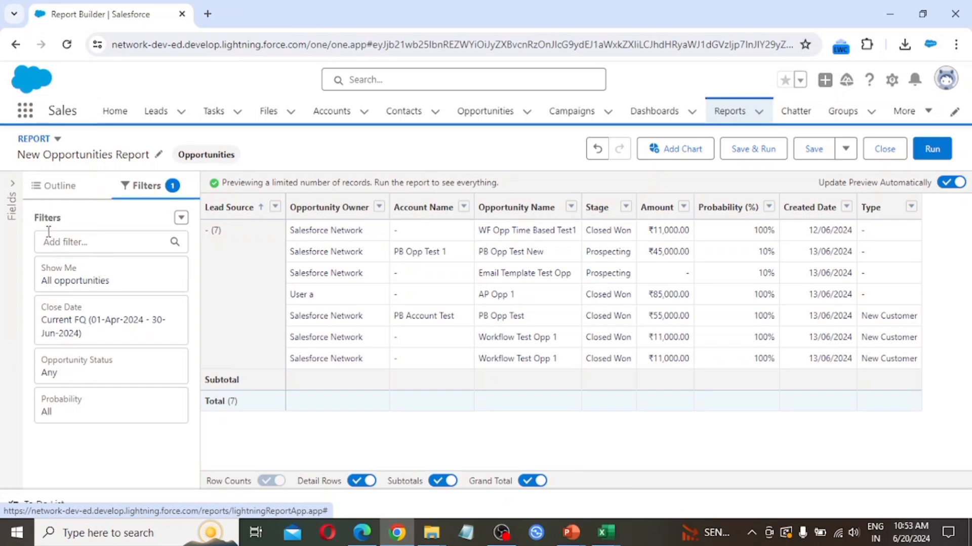
pyautogui.click(88, 280)
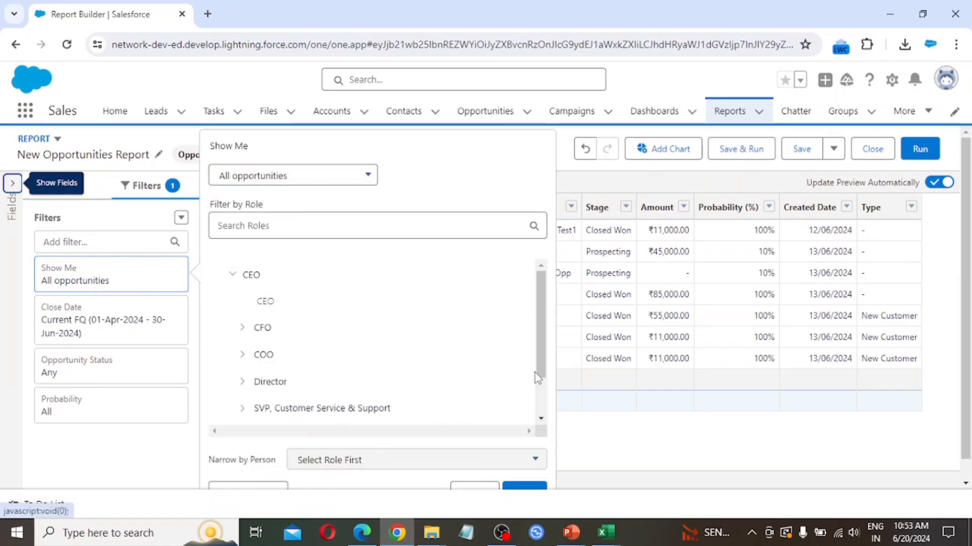
pyautogui.scroll(-1, 572, 458)
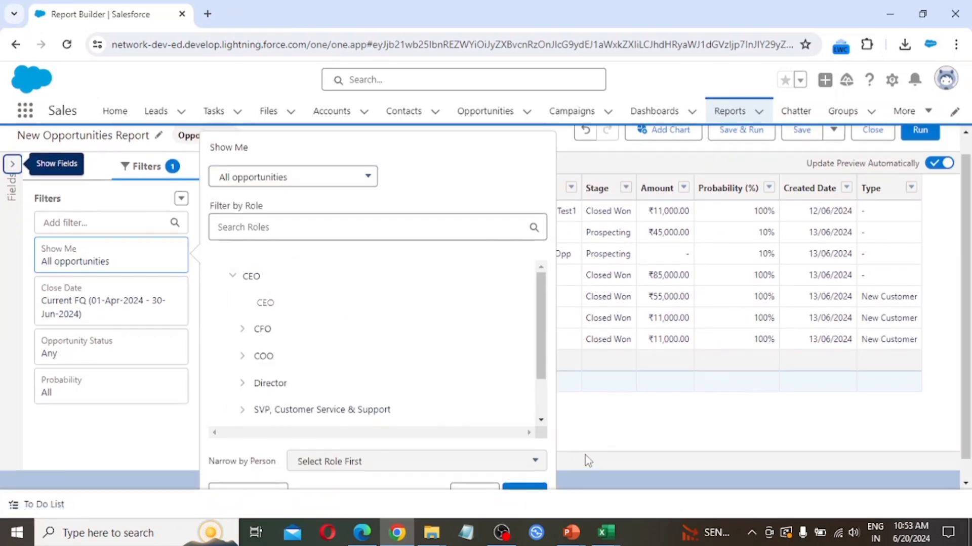
pyautogui.scroll(1, 582, 460)
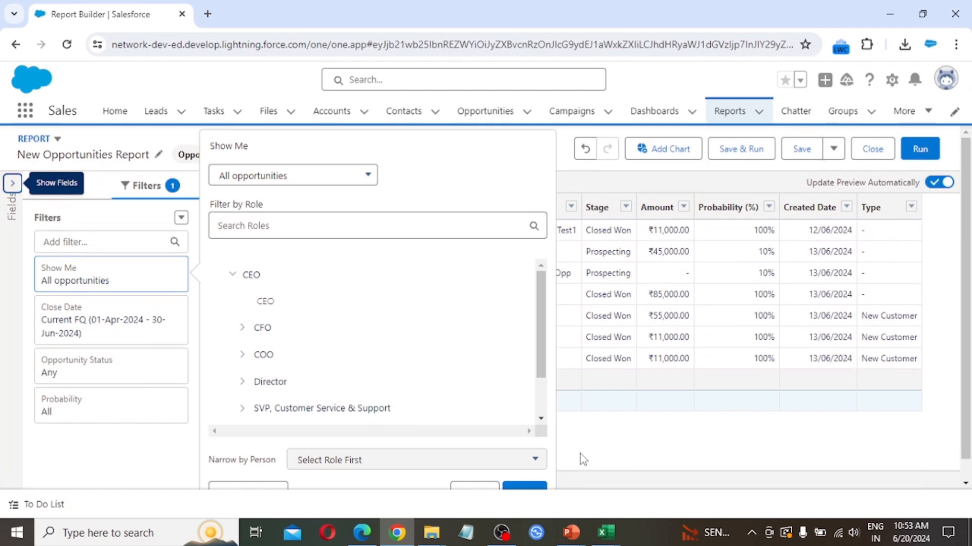
pyautogui.hotkey('ctrl', '-')
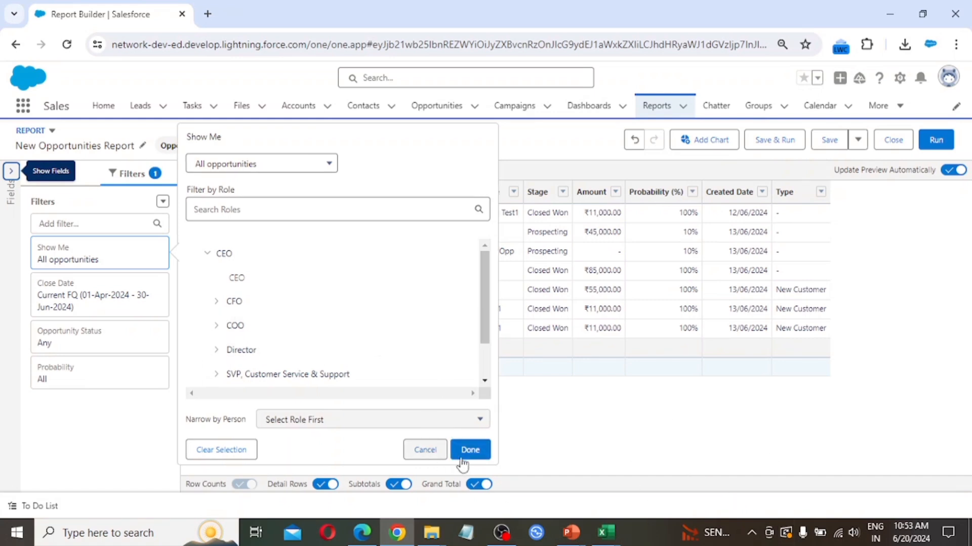
pyautogui.click(516, 458)
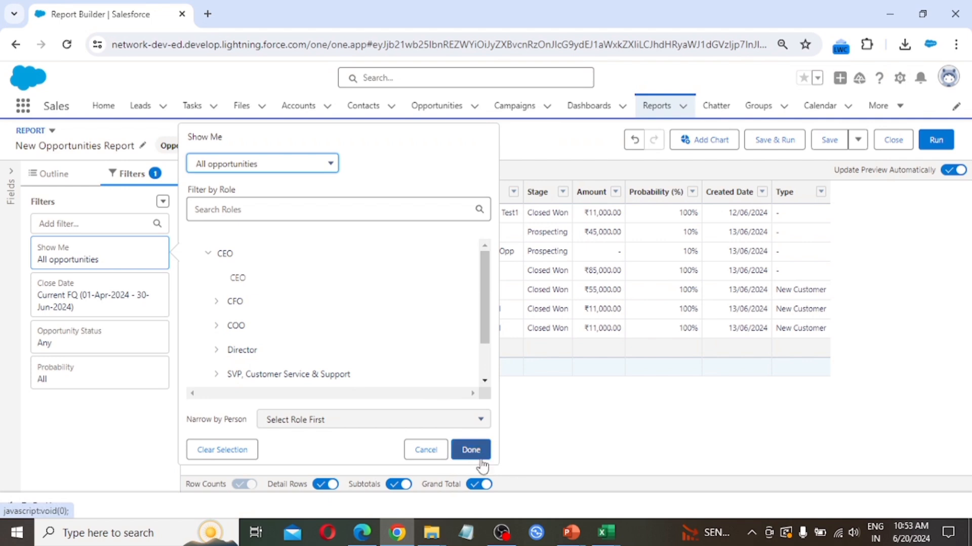
pyautogui.click(419, 454)
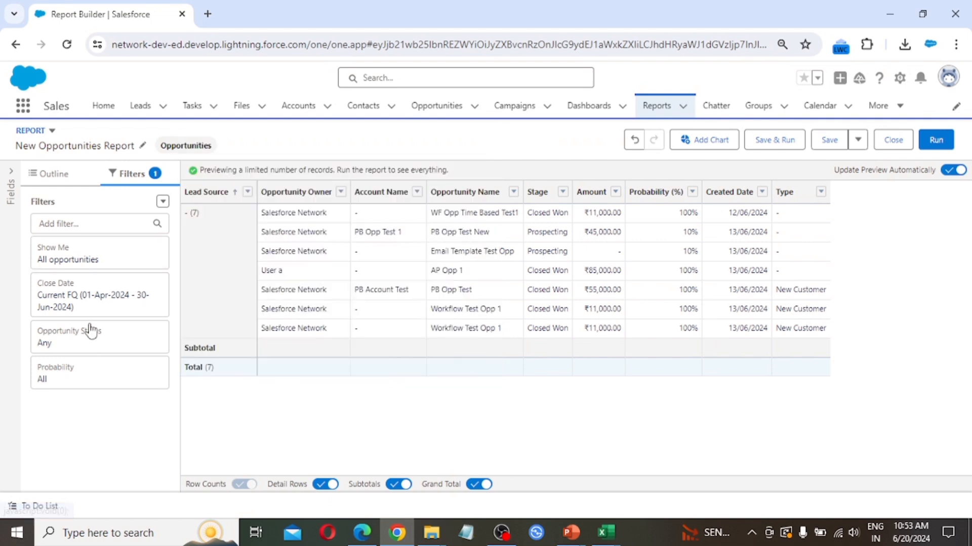
# Set the range of the report's Close Date filter to All Time and apply it
pyautogui.click(96, 304)
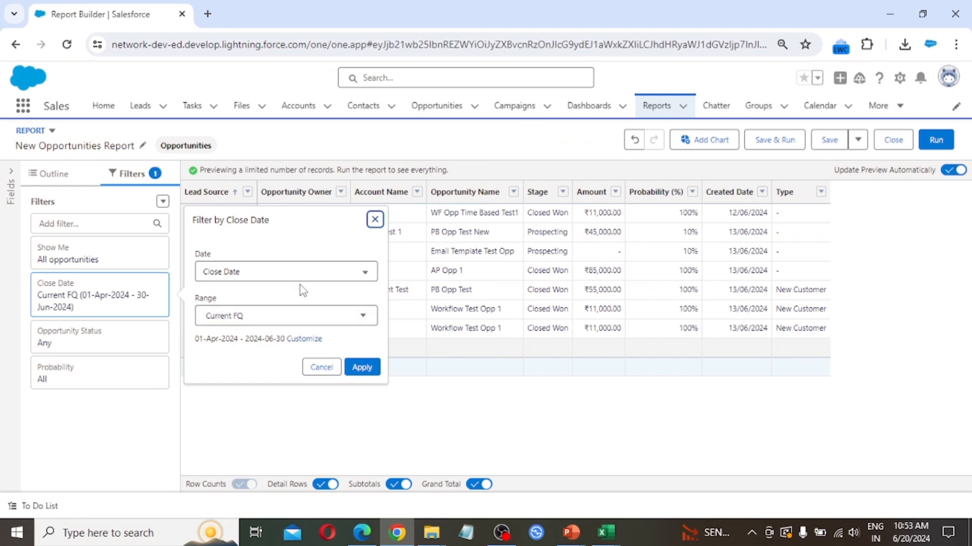
pyautogui.click(368, 325)
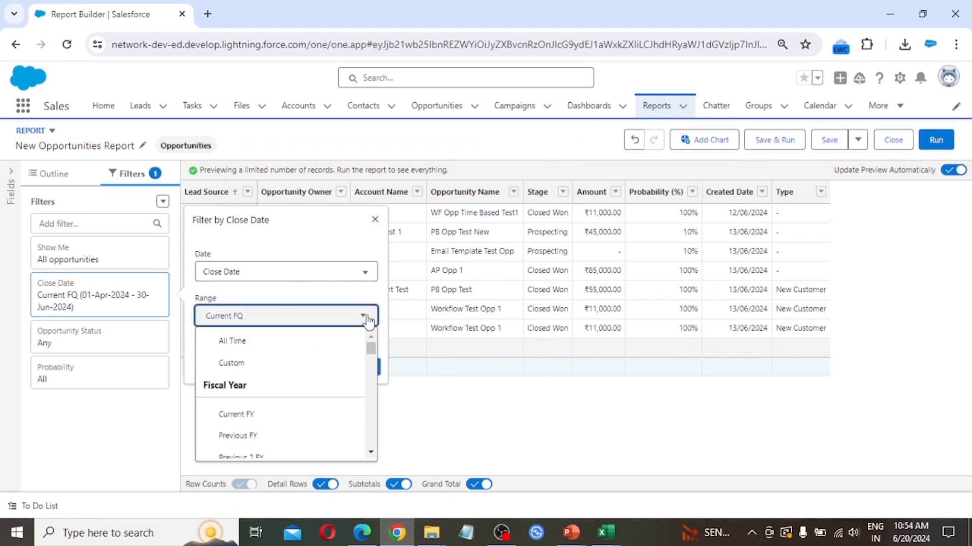
pyautogui.click(255, 343)
pyautogui.click(362, 368)
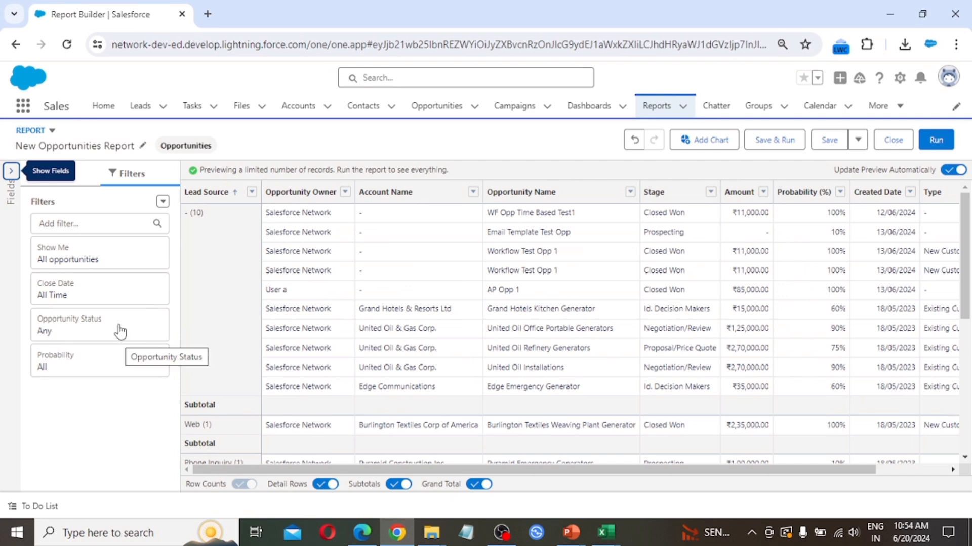
# View the Opportunity Status and Probability filters without changing them, and look through the lead source groups in the preview
pyautogui.click(114, 329)
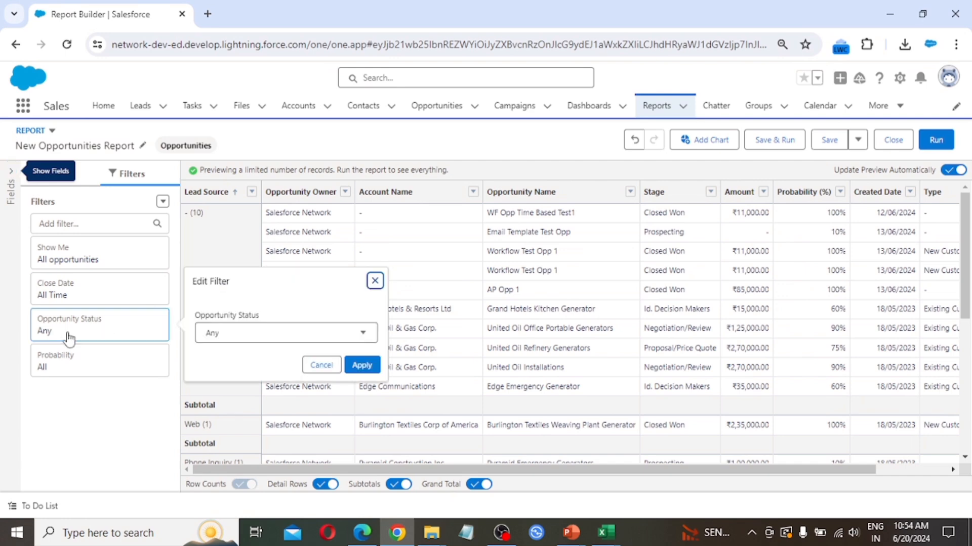
pyautogui.click(94, 366)
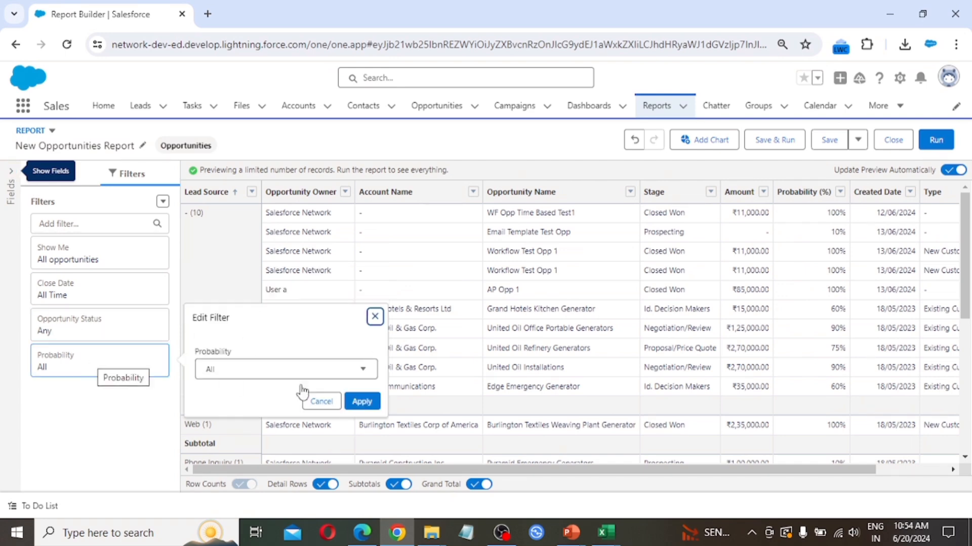
pyautogui.click(375, 317)
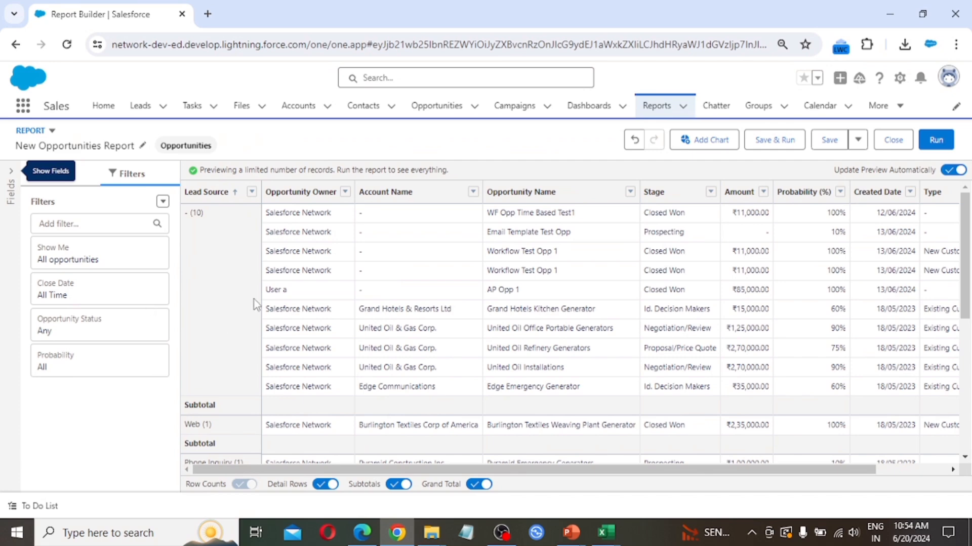
pyautogui.scroll(-5, 422, 355)
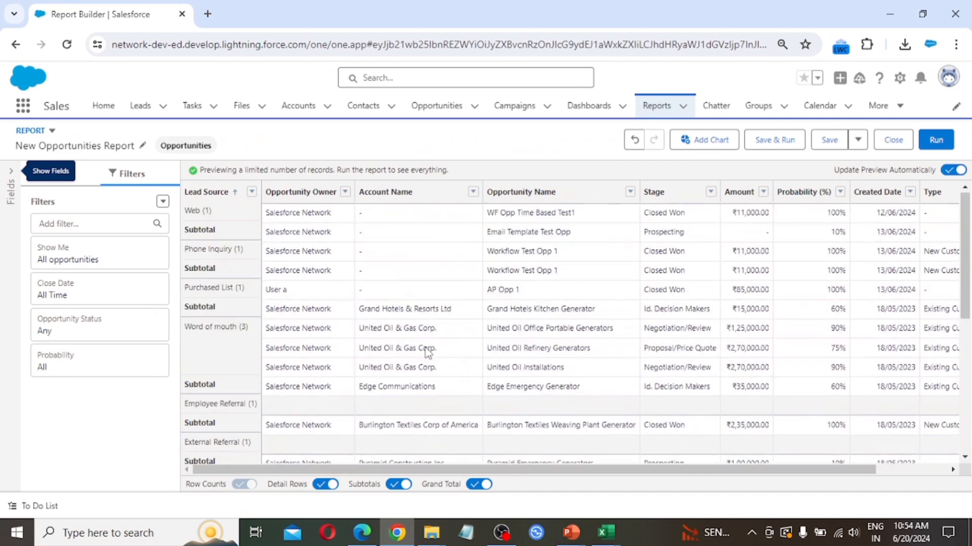
pyautogui.scroll(-1, 426, 352)
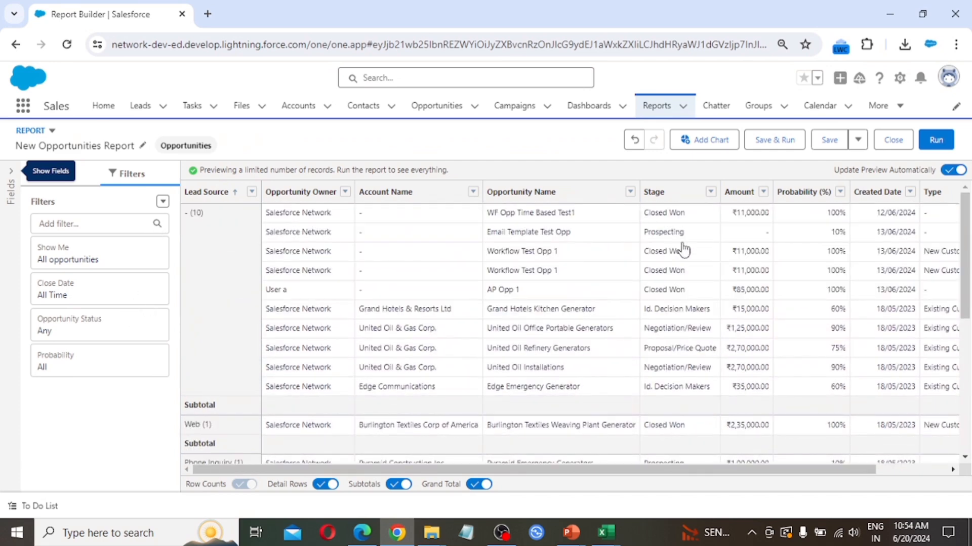
# Add a chart to the report and display it as a Column chart
pyautogui.click(714, 147)
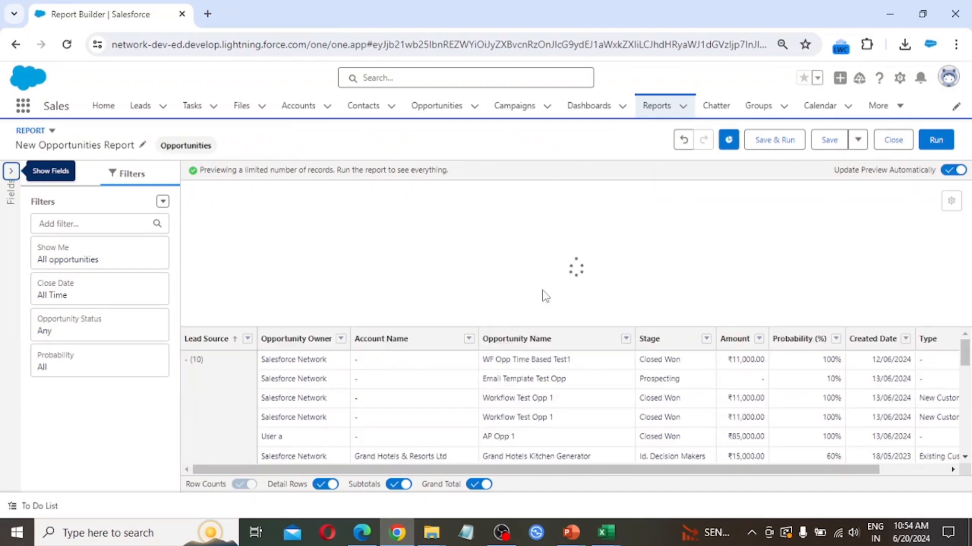
pyautogui.click(951, 205)
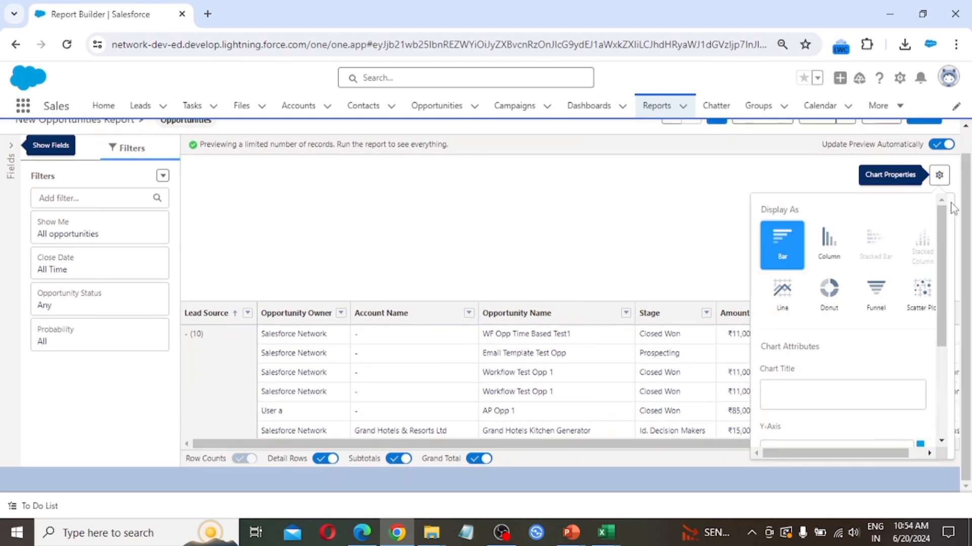
pyautogui.click(840, 258)
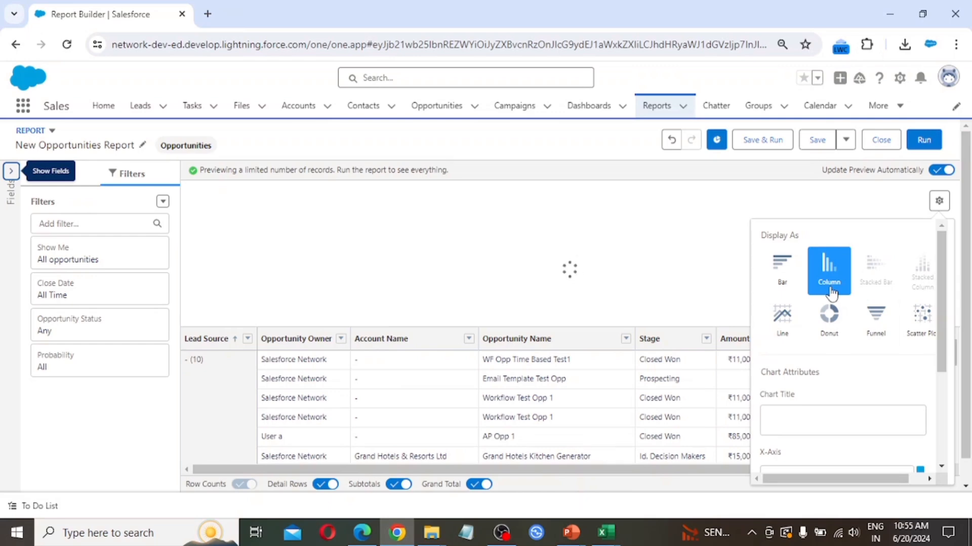
# Review the chart's attributes and set its title to "Opportunity Data"
pyautogui.scroll(-3, 828, 287)
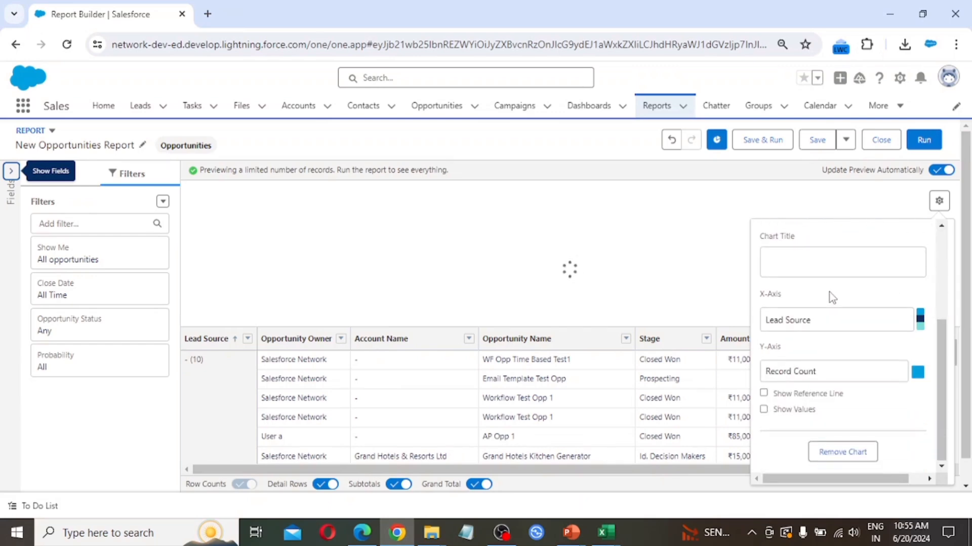
pyautogui.scroll(-2, 831, 292)
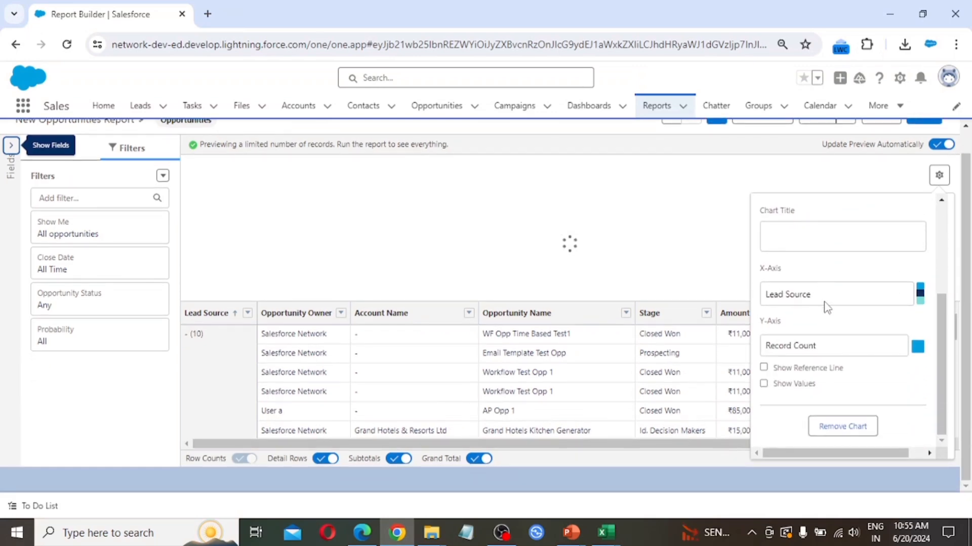
pyautogui.scroll(3, 826, 308)
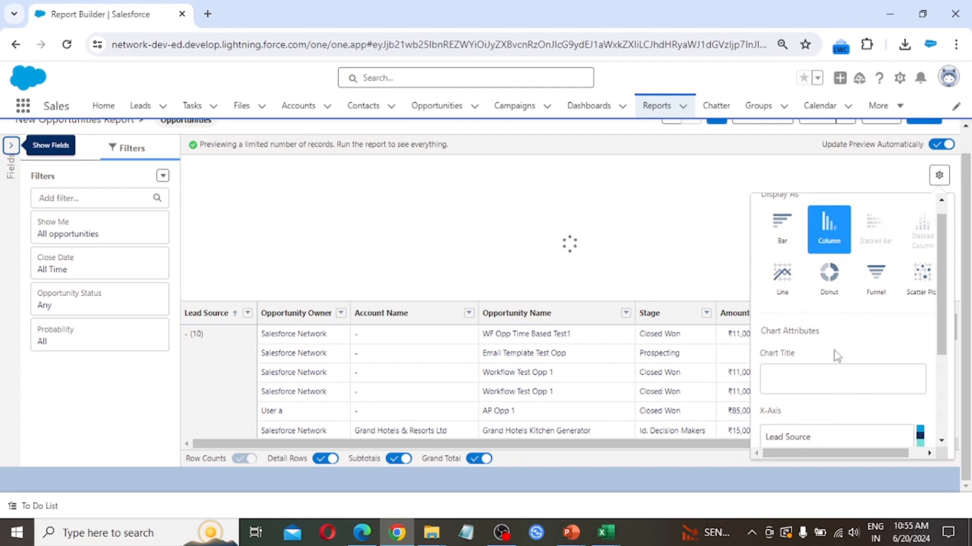
pyautogui.scroll(-2, 815, 416)
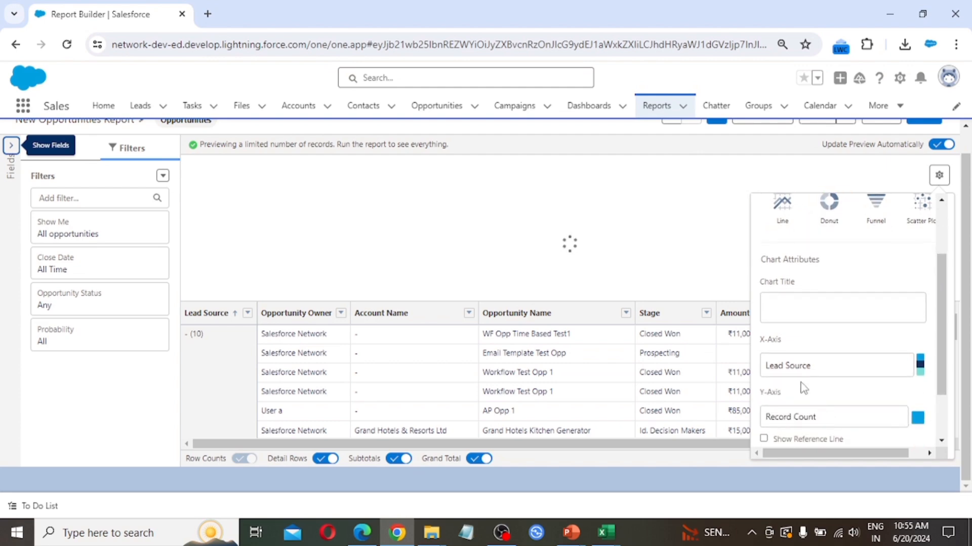
pyautogui.scroll(-2, 795, 404)
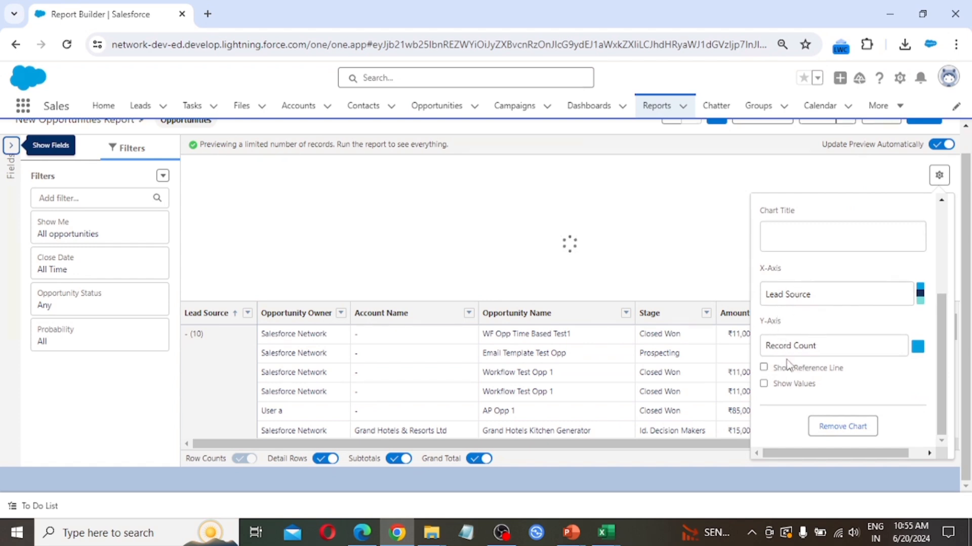
pyautogui.scroll(3, 804, 329)
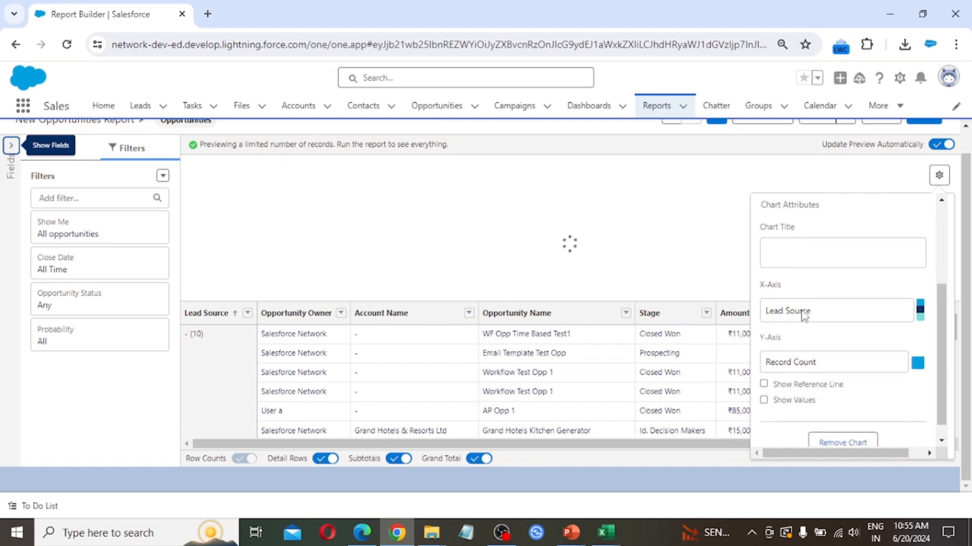
pyautogui.scroll(-1, 807, 344)
pyautogui.click(792, 307)
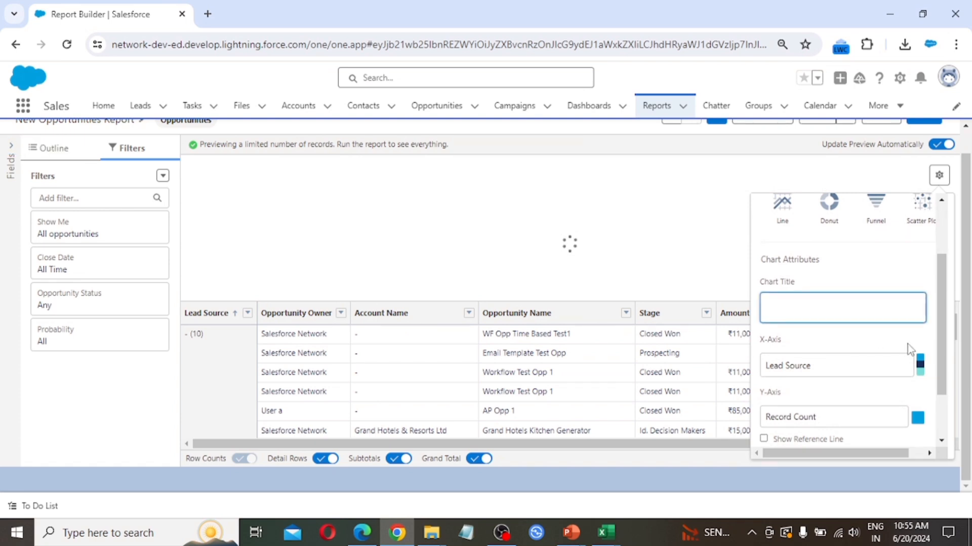
pyautogui.write('Oppor')
pyautogui.write('tuni')
pyautogui.write('ty Re')
pyautogui.write('cor')
pyautogui.press('BackSpace')
pyautogui.press('BackSpace')
pyautogui.press('BackSpace')
pyautogui.press('BackSpace')
pyautogui.press('BackSpace')
pyautogui.write('Data')
pyautogui.scroll(-2, 792, 354)
pyautogui.scroll(4, 792, 354)
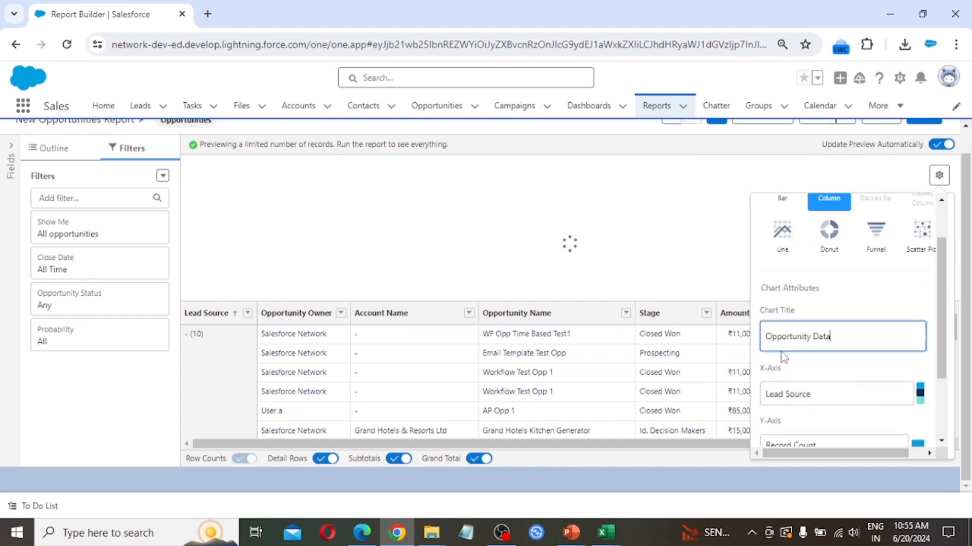
pyautogui.scroll(1, 664, 211)
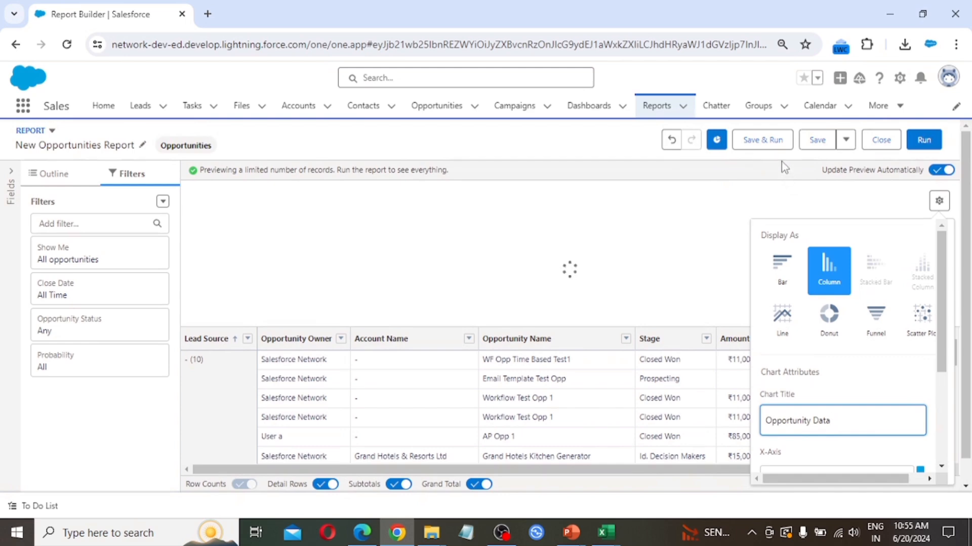
# Start saving and running the report, and review its name, unique name, description and folder settings
pyautogui.click(765, 141)
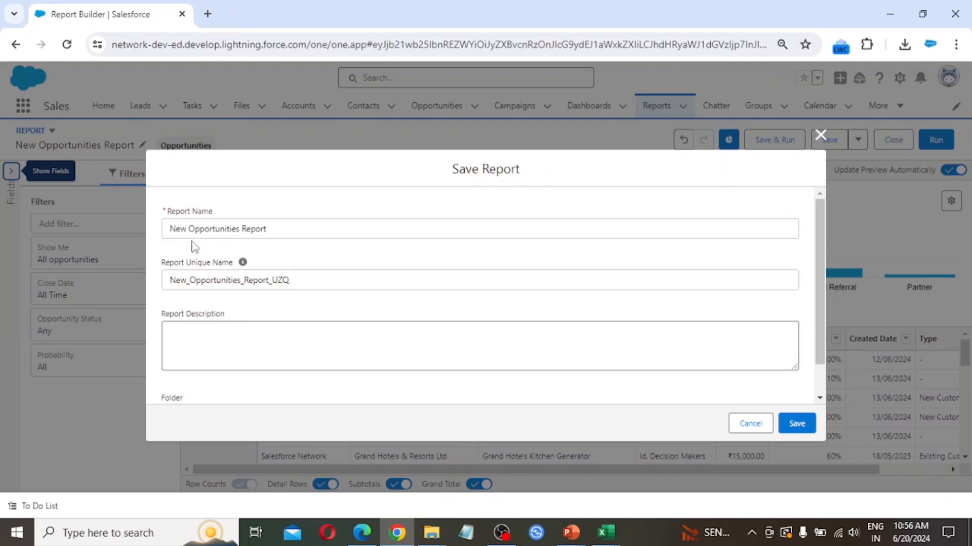
pyautogui.scroll(-1, 385, 348)
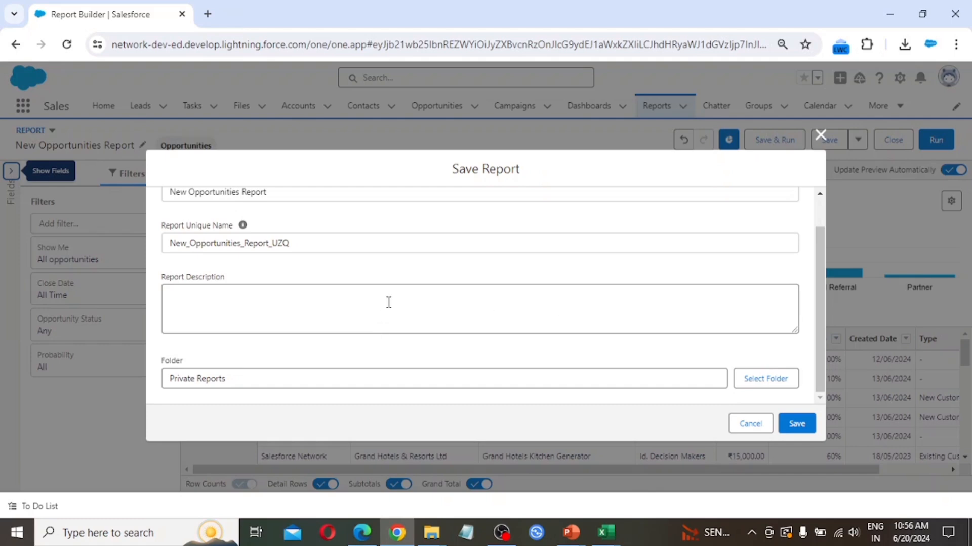
pyautogui.scroll(1, 383, 313)
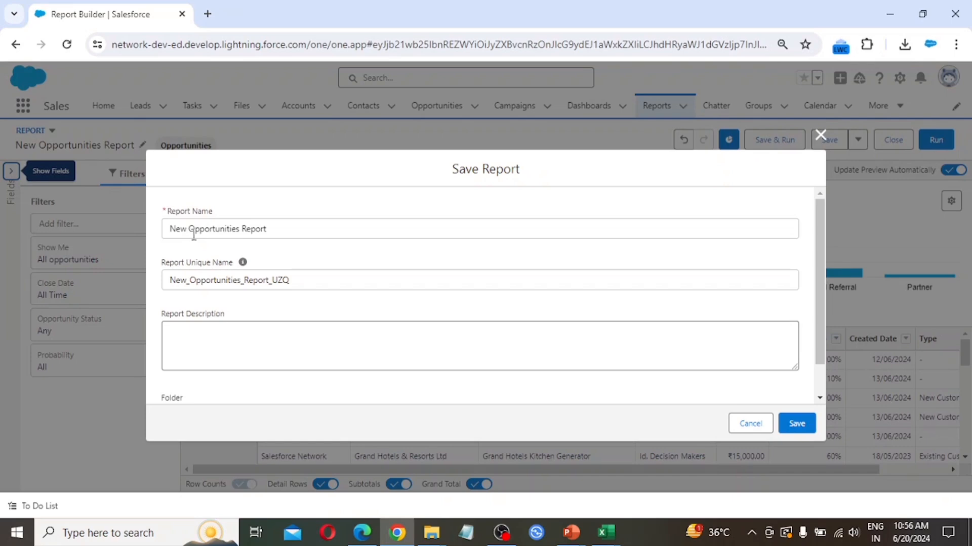
pyautogui.scroll(-1, 343, 270)
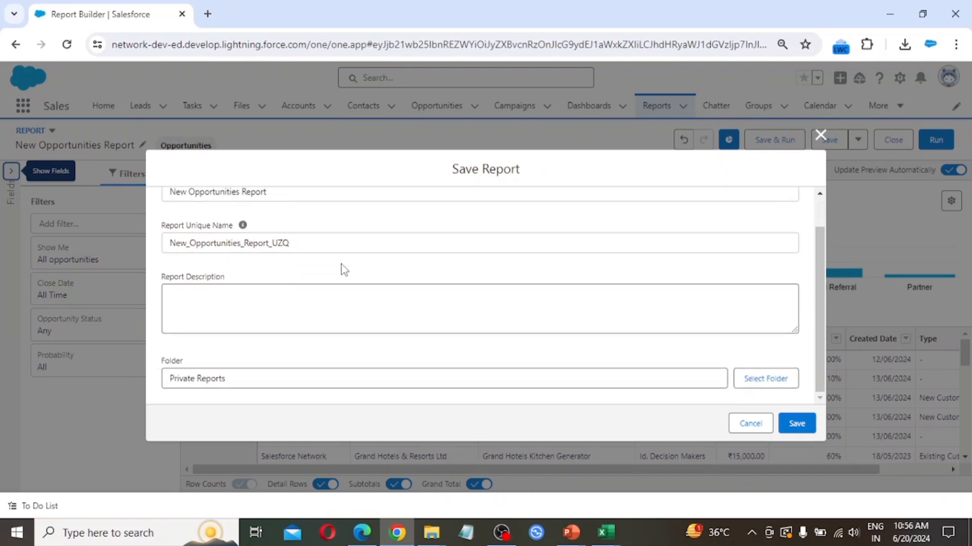
# Open the folder selection for the report and look through the All, Created by Me, Shared with Me, Private and Public folder groups
pyautogui.click(762, 383)
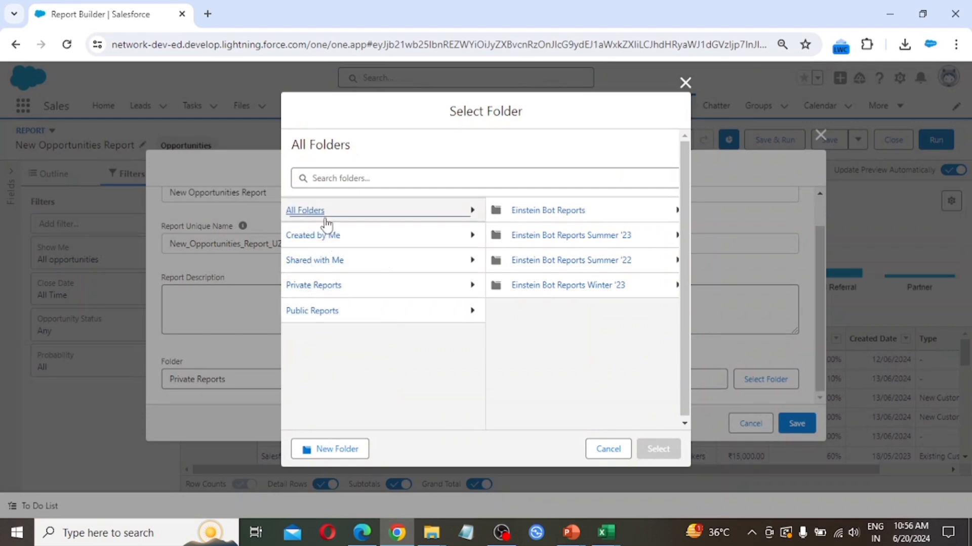
pyautogui.click(310, 217)
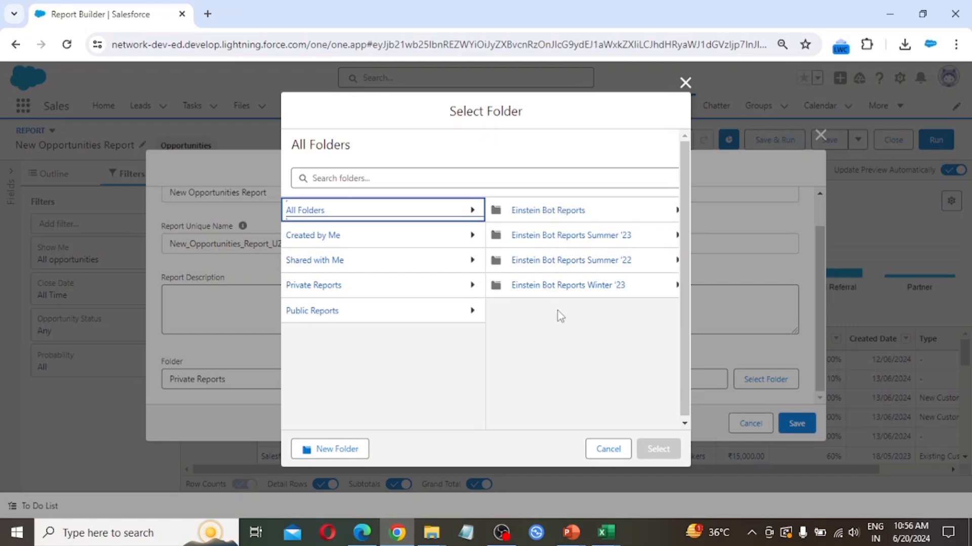
pyautogui.click(320, 241)
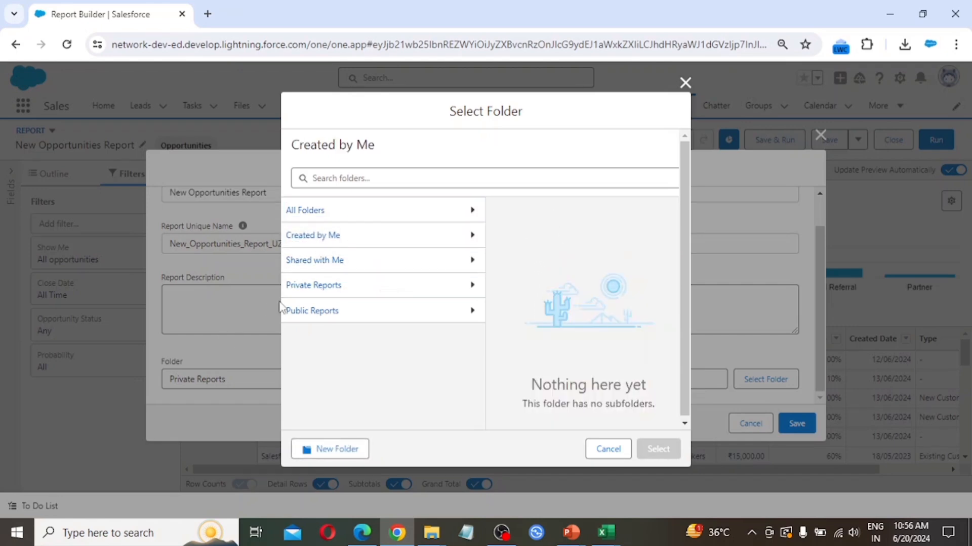
pyautogui.click(317, 263)
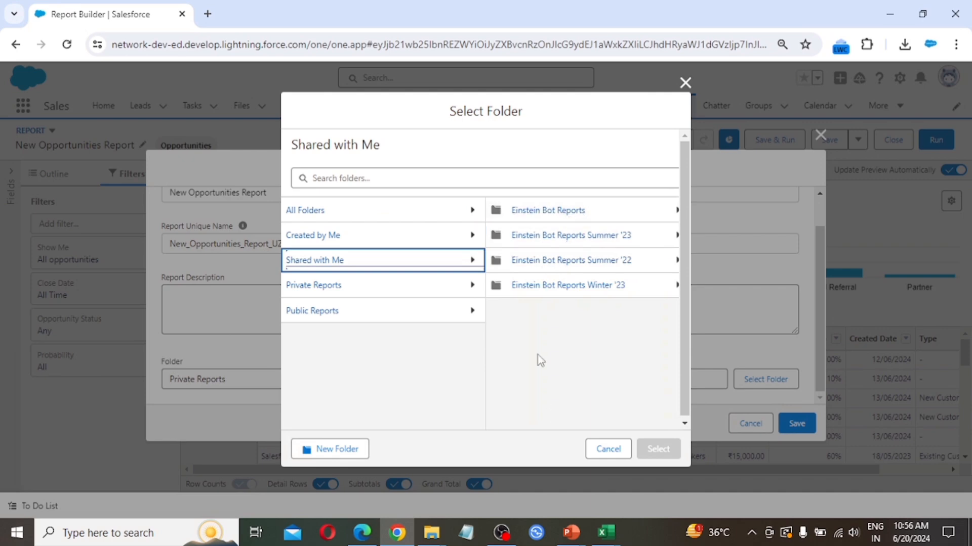
pyautogui.click(311, 305)
pyautogui.click(310, 295)
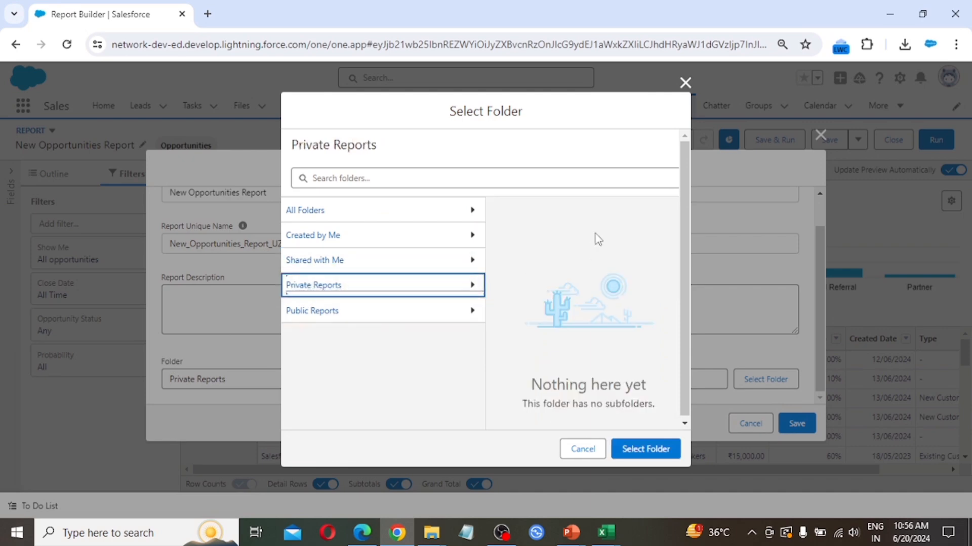
pyautogui.click(317, 315)
pyautogui.click(320, 211)
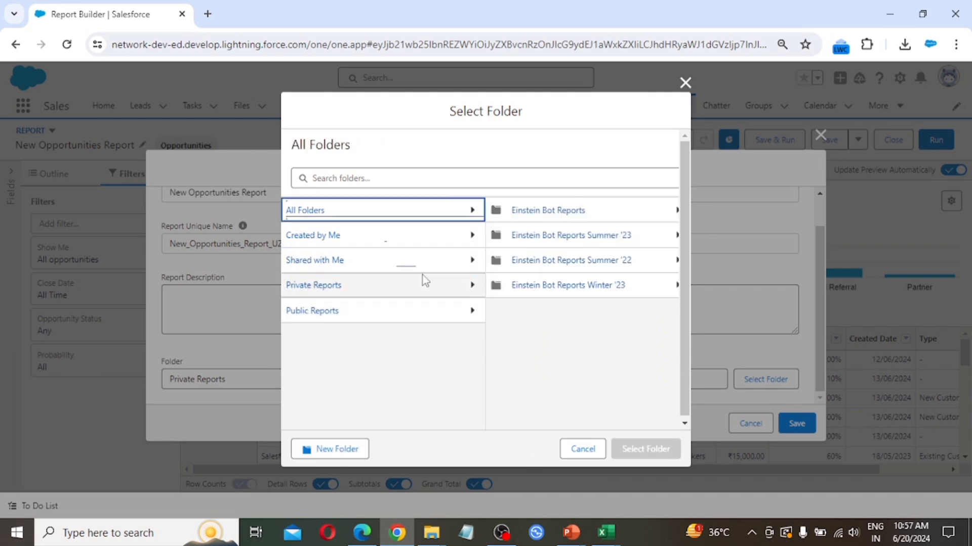
# Create a new folder labelled "Salesforce Report Folder" and select it as the report's save location
pyautogui.click(335, 451)
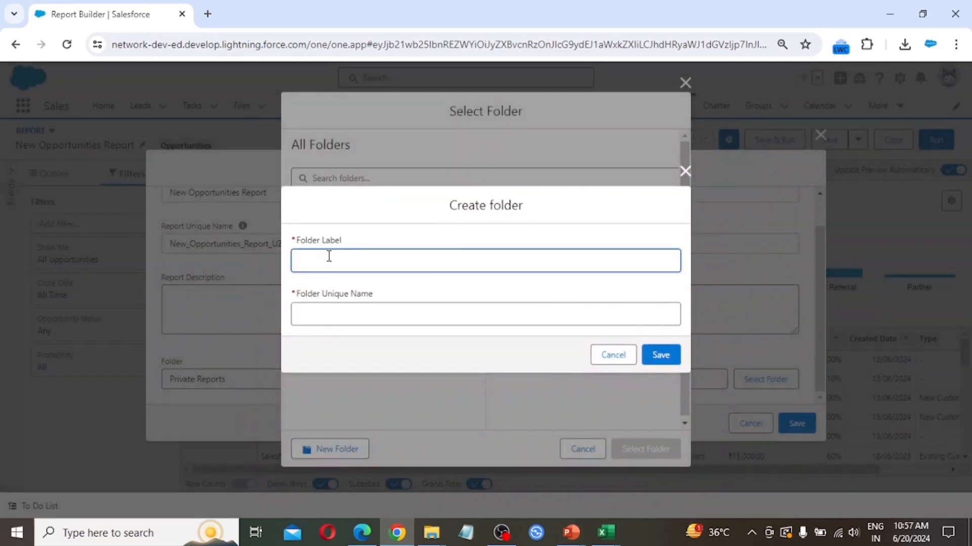
pyautogui.write('Salesforce Report Folder')
pyautogui.press('Tab')
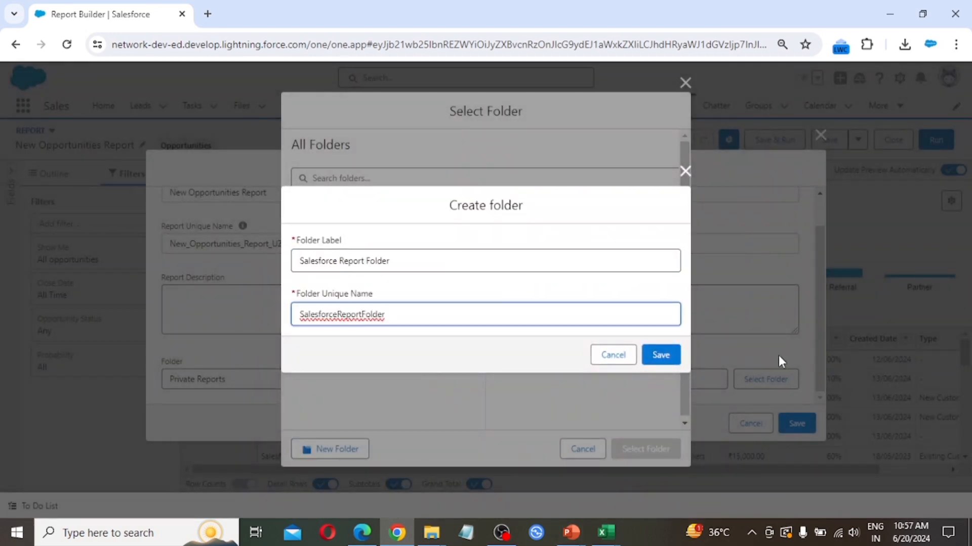
pyautogui.click(662, 357)
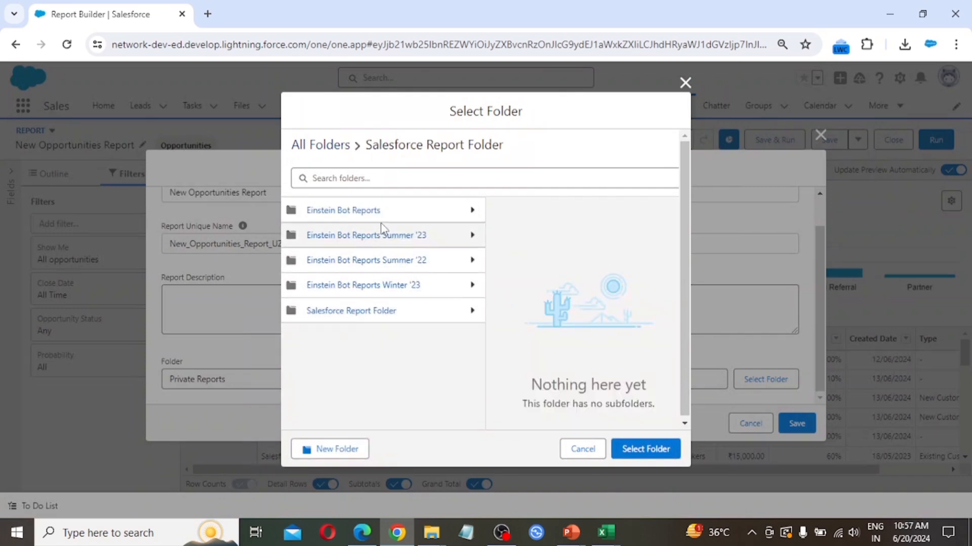
pyautogui.click(347, 314)
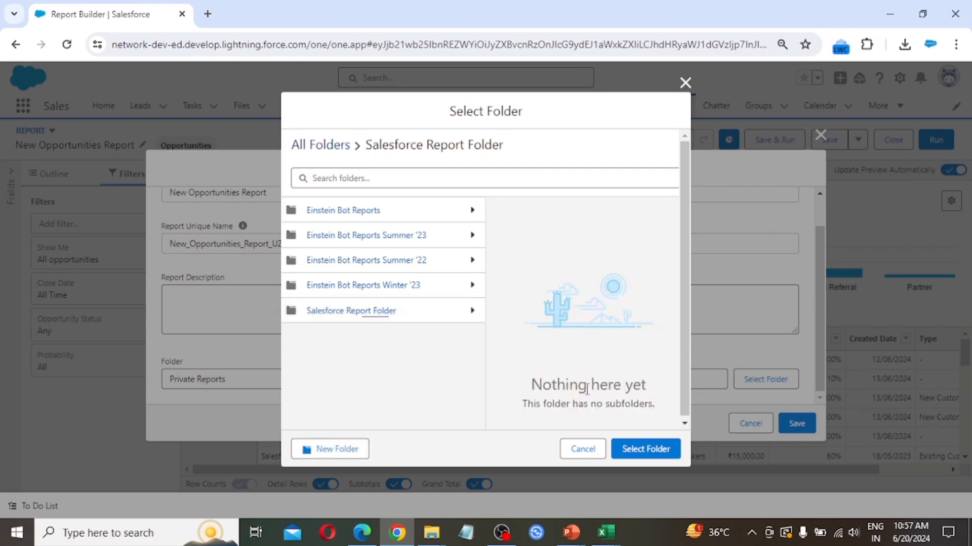
pyautogui.click(648, 451)
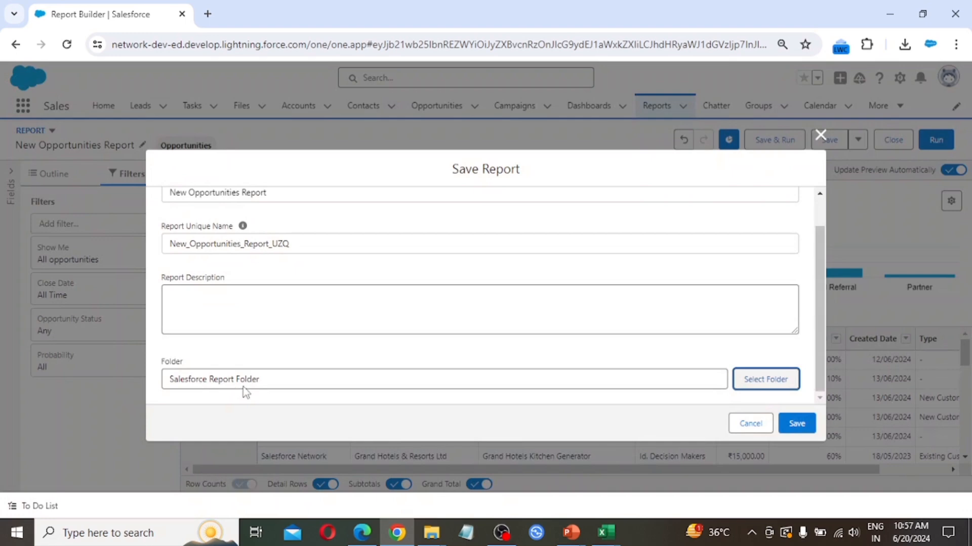
# Check the report's name, unique name and chosen folder, and save New Opportunities Report in Salesforce Report Folder
pyautogui.scroll(2, 299, 333)
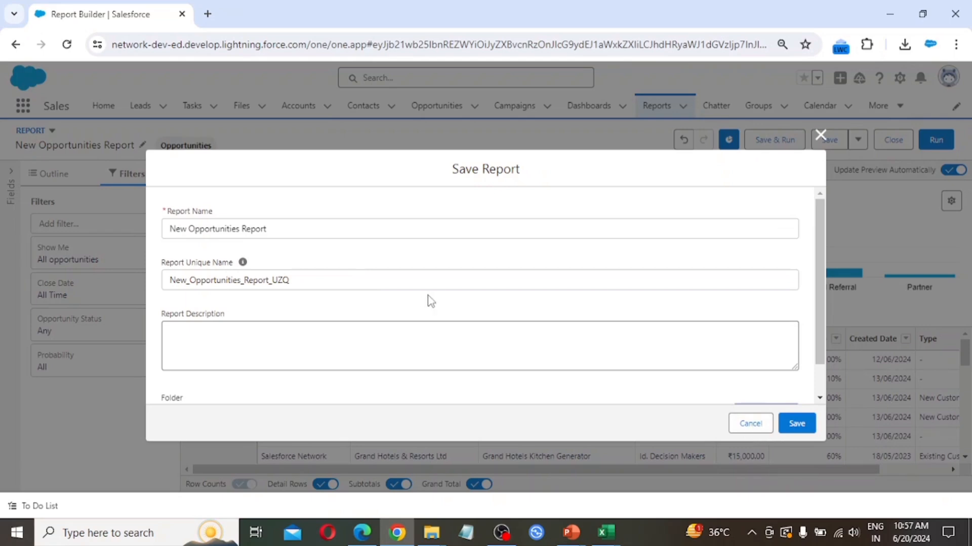
pyautogui.scroll(-2, 466, 354)
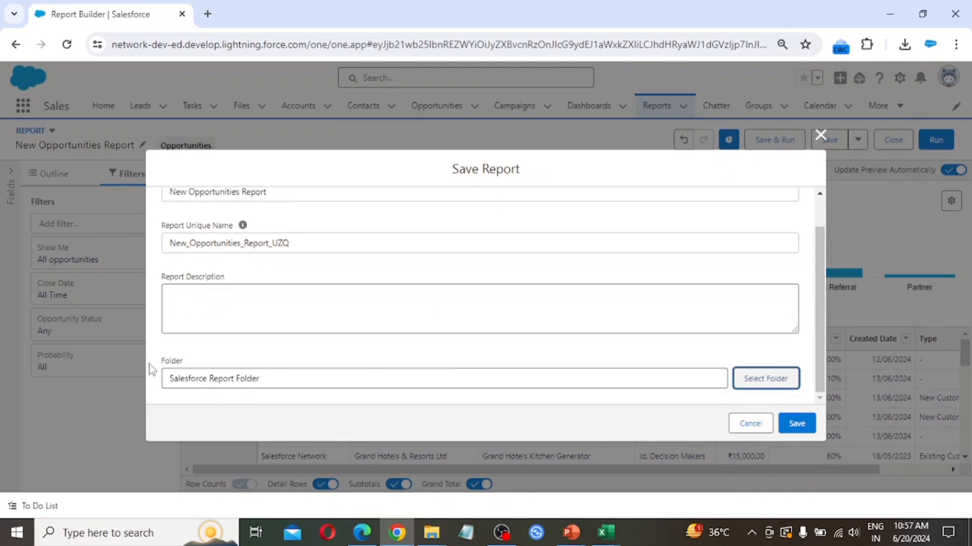
pyautogui.click(803, 428)
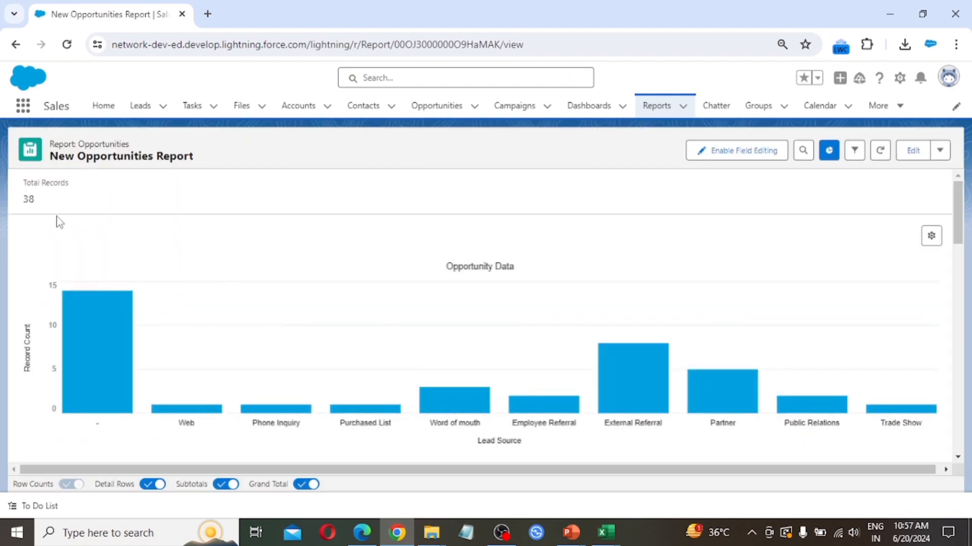
# Examine the saved report's total records, the Opportunity Data chart, and the rows grouped by Lead Source down to the grand total
pyautogui.scroll(-1, 289, 303)
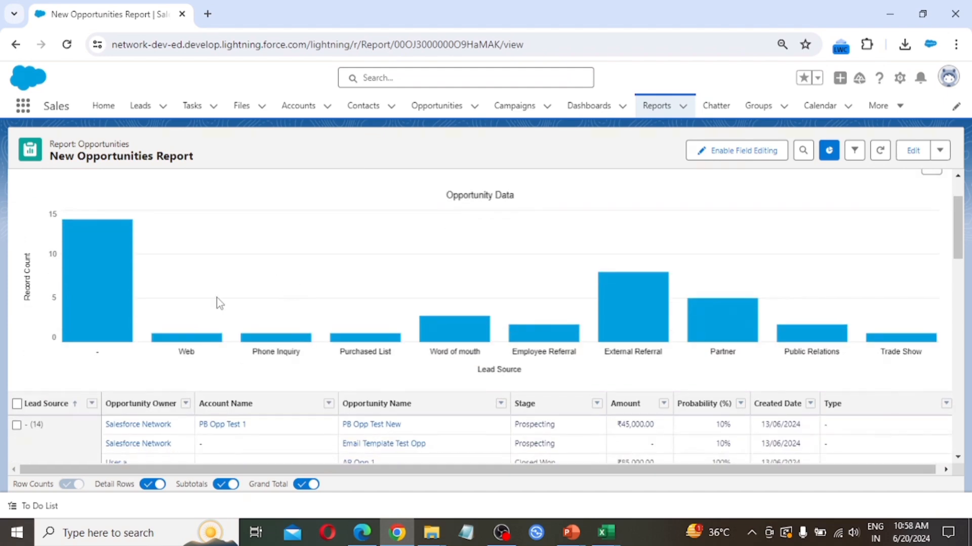
pyautogui.scroll(1, 217, 298)
pyautogui.scroll(-1, 216, 298)
pyautogui.moveTo(206, 348)
pyautogui.scroll(1, 356, 327)
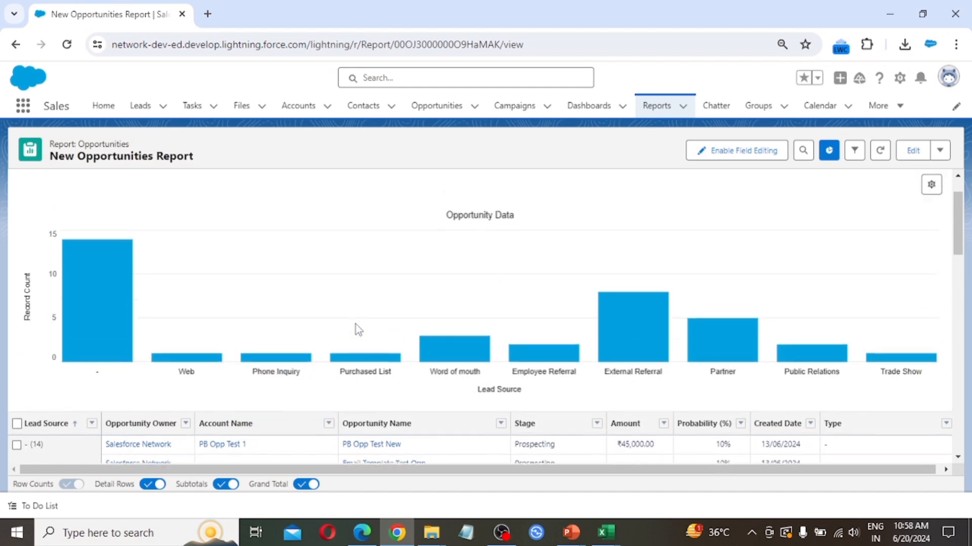
pyautogui.scroll(-10, 284, 343)
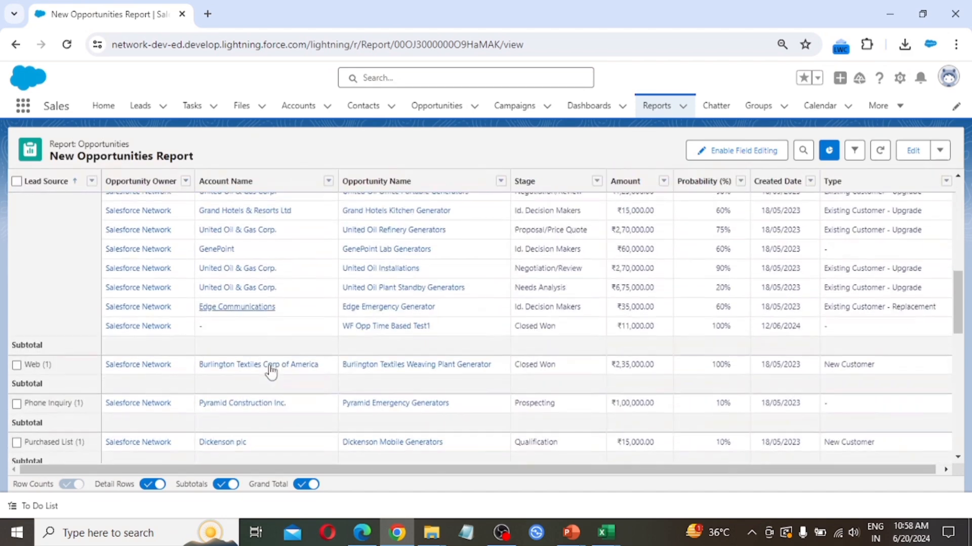
pyautogui.scroll(-5, 270, 371)
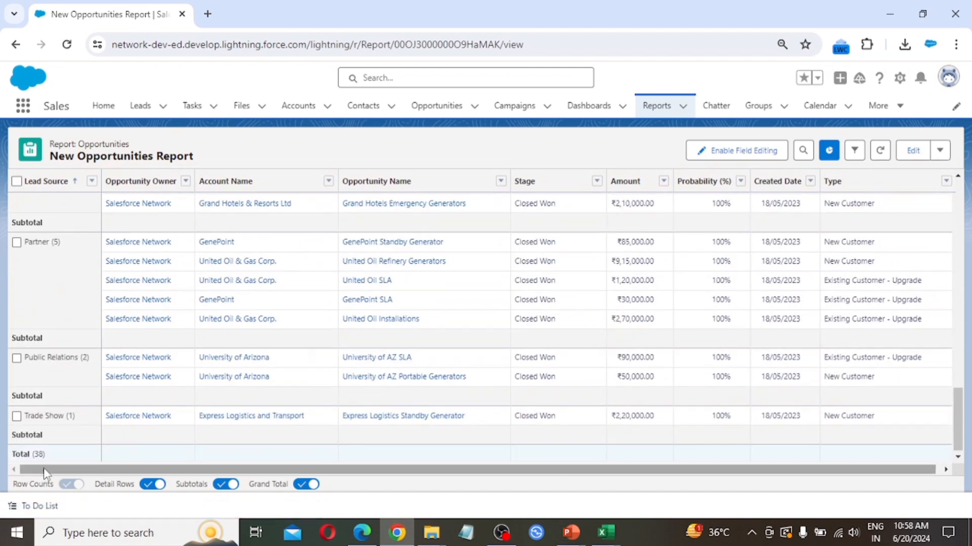
pyautogui.scroll(5, 298, 381)
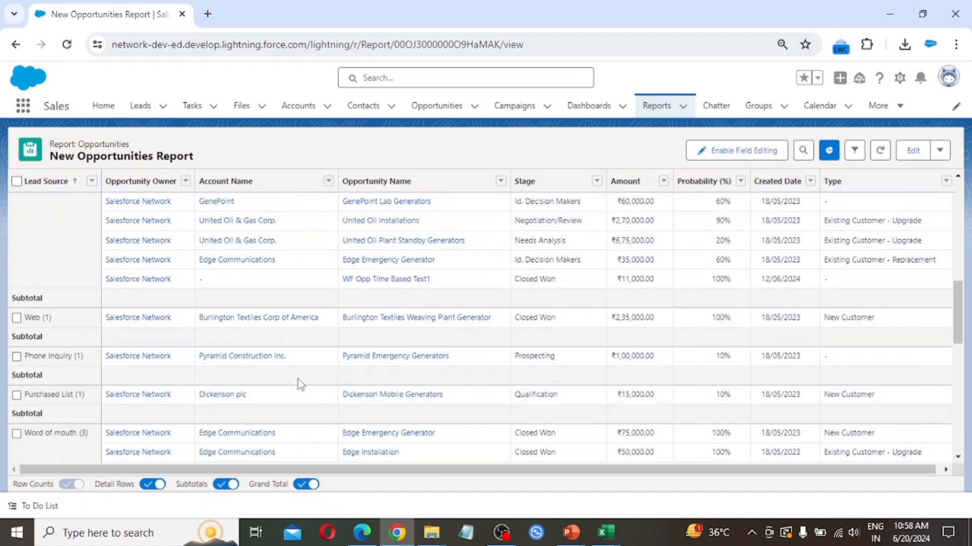
pyautogui.scroll(8, 299, 380)
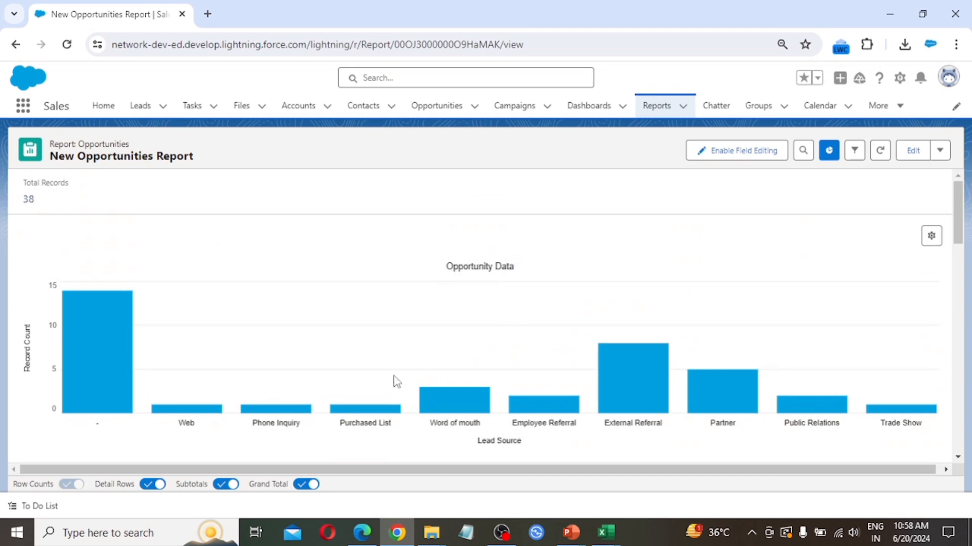
# Open the Opportunities page in a separate browser tab and review the report's chart and its detail columns again
pyautogui.middleClick(435, 119)
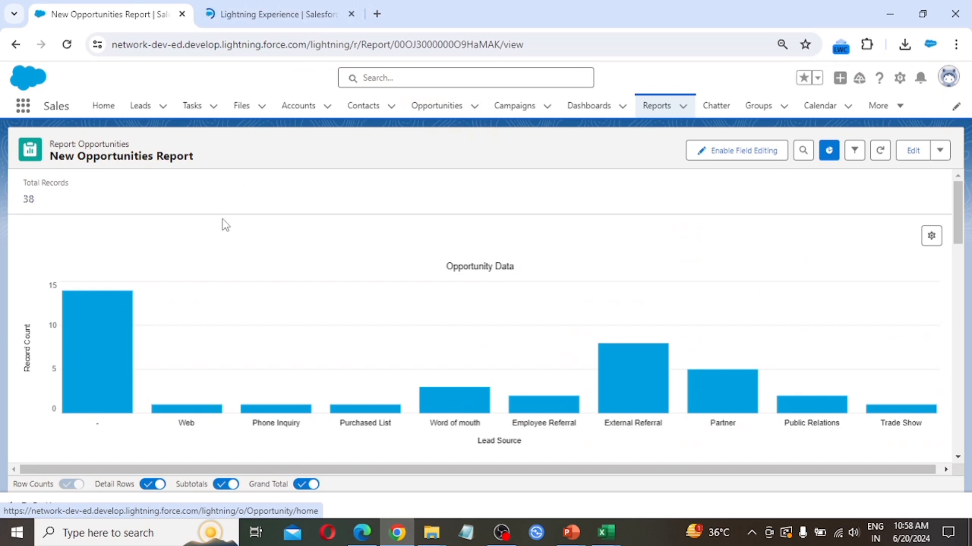
pyautogui.scroll(-4, 637, 332)
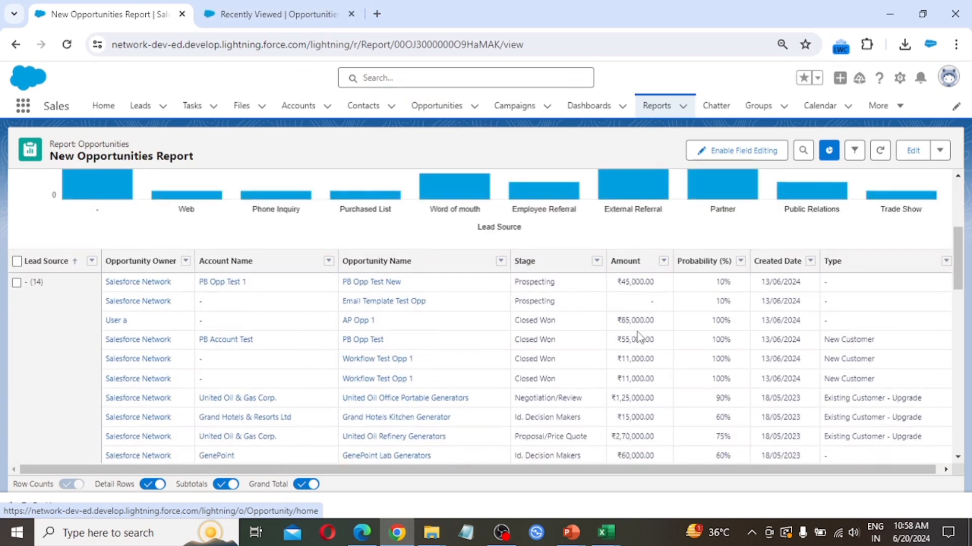
pyautogui.scroll(3, 637, 331)
pyautogui.scroll(1, 638, 338)
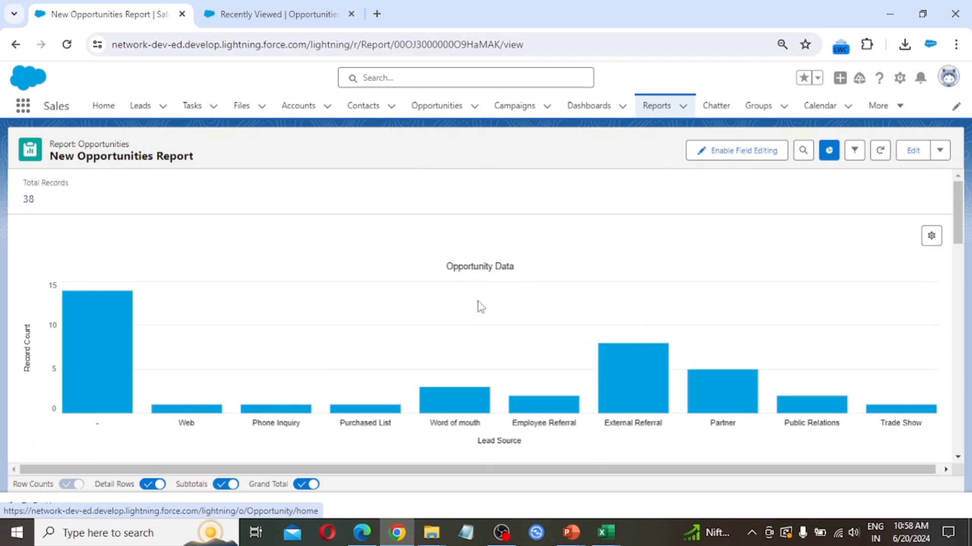
pyautogui.scroll(-4, 412, 336)
pyautogui.scroll(-2, 418, 324)
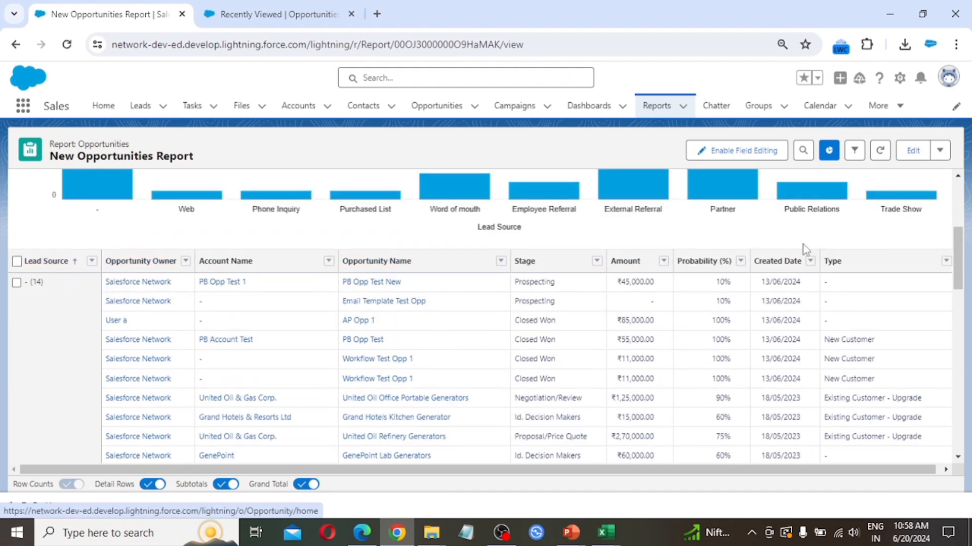
pyautogui.scroll(-10, 519, 322)
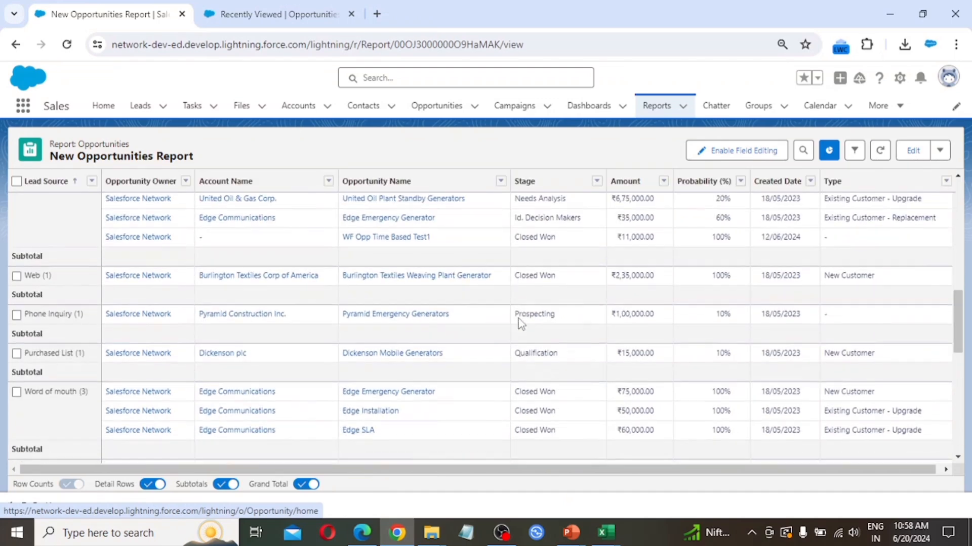
pyautogui.scroll(15, 520, 322)
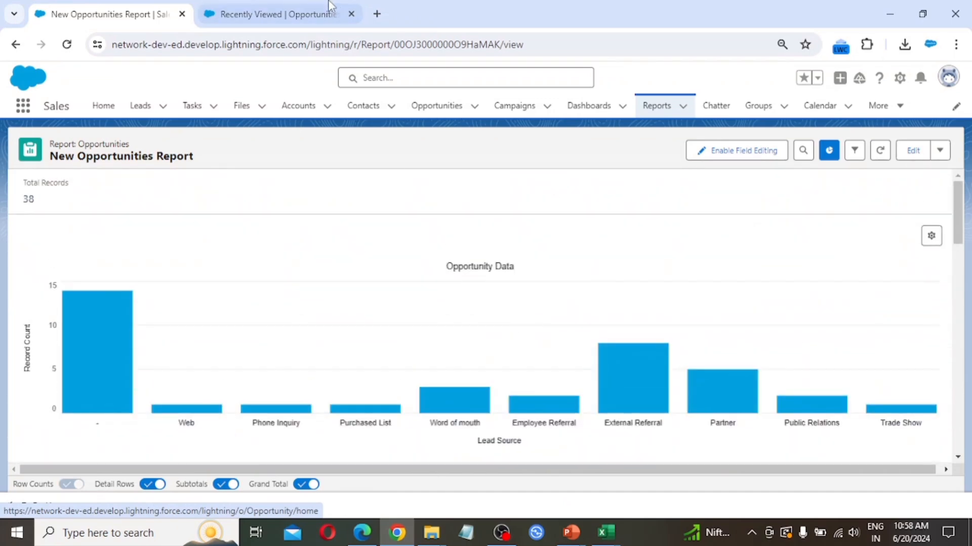
# Switch to the Opportunities page, show the All Opportunities list view and look through its records to compare with the report
pyautogui.click(268, 14)
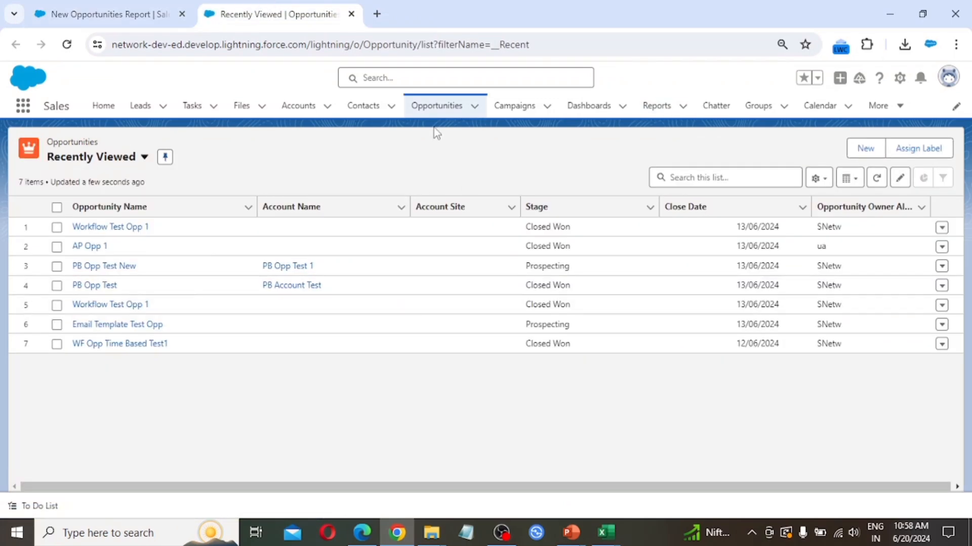
pyautogui.click(430, 106)
pyautogui.click(144, 157)
pyautogui.click(129, 242)
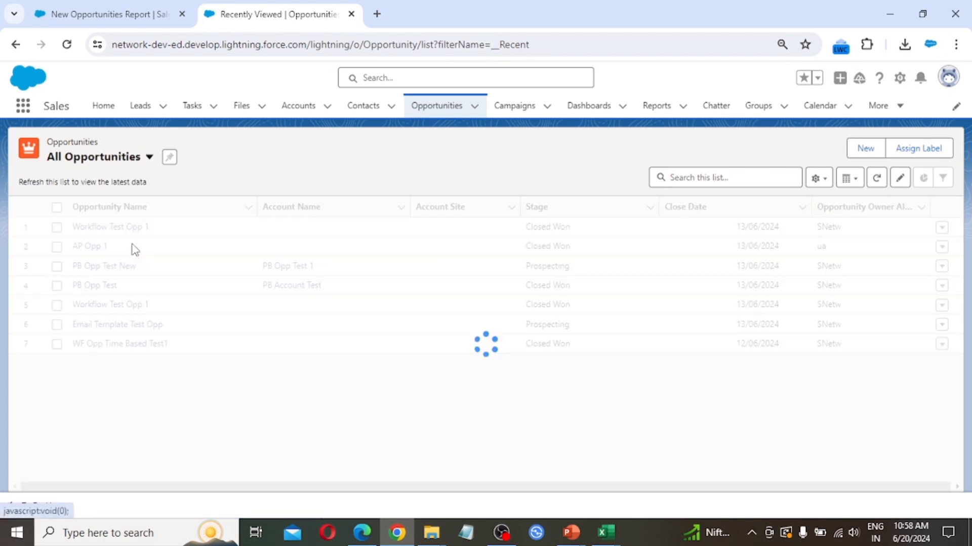
pyautogui.scroll(-10, 524, 376)
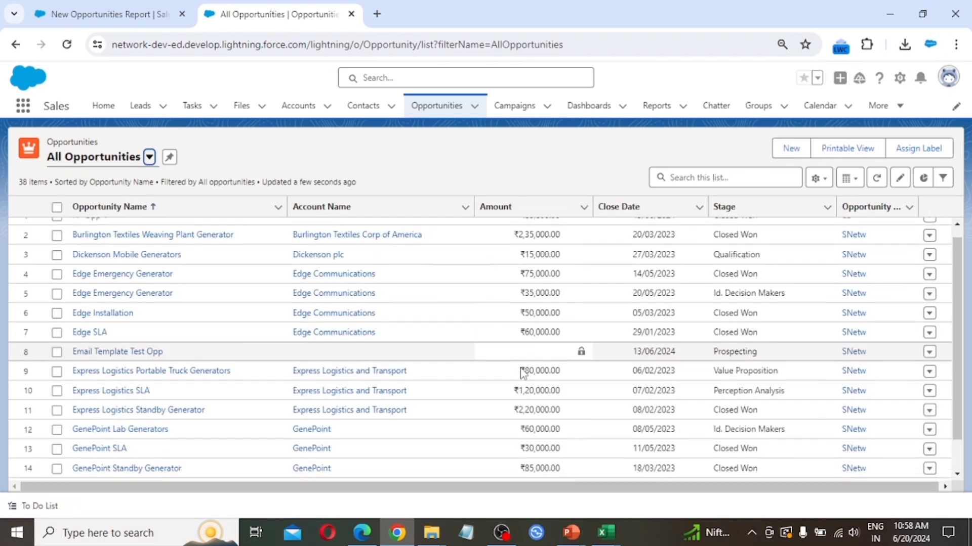